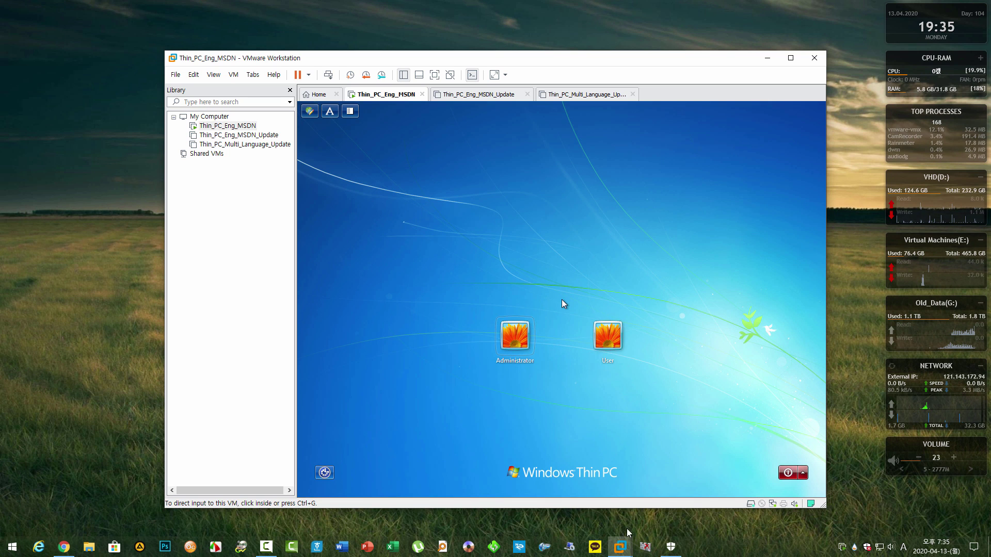
Log on to the Thin_PC_Eng_MSDN virtual machine with the Administrator account and display its basic system information.
{"action": "left_click", "coordinate": [561, 299]}
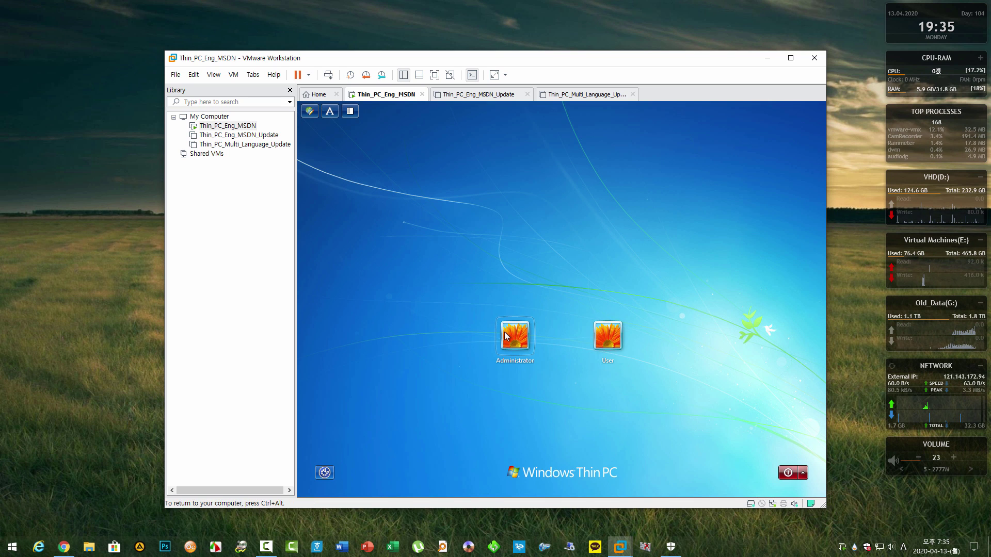
{"action": "left_click", "coordinate": [607, 336]}
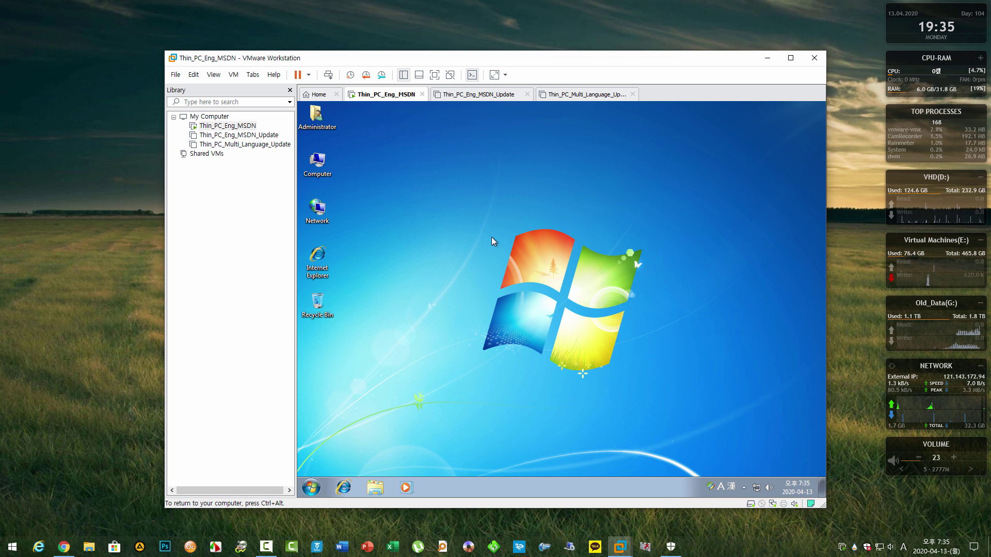
{"action": "key", "text": "super+Pause"}
{"action": "scroll", "coordinate": [533, 316], "scroll_direction": "down", "scroll_amount": 2}
Examine the important updates offered by Windows Update and the updates already installed on the unpatched system.
{"action": "left_click", "coordinate": [440, 420]}
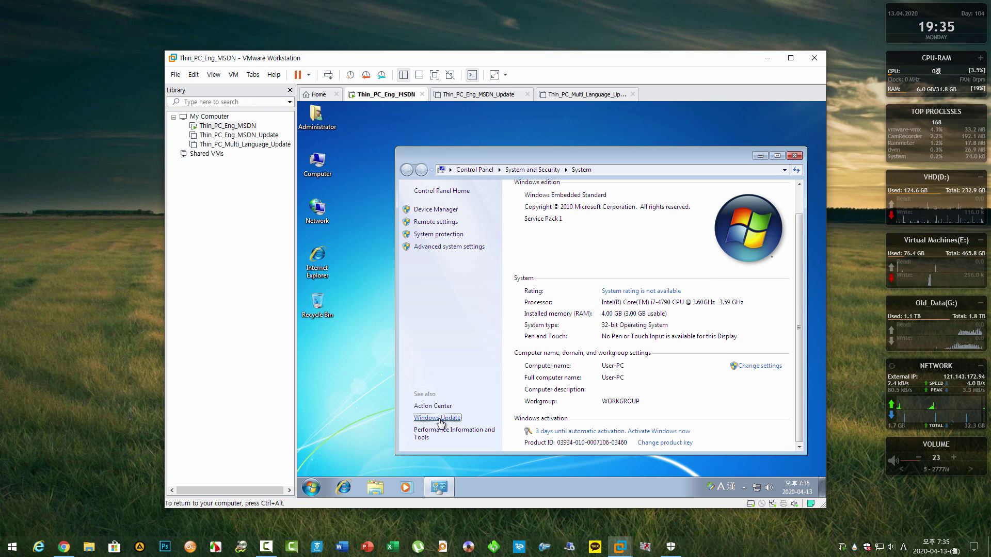
{"action": "left_click", "coordinate": [637, 253]}
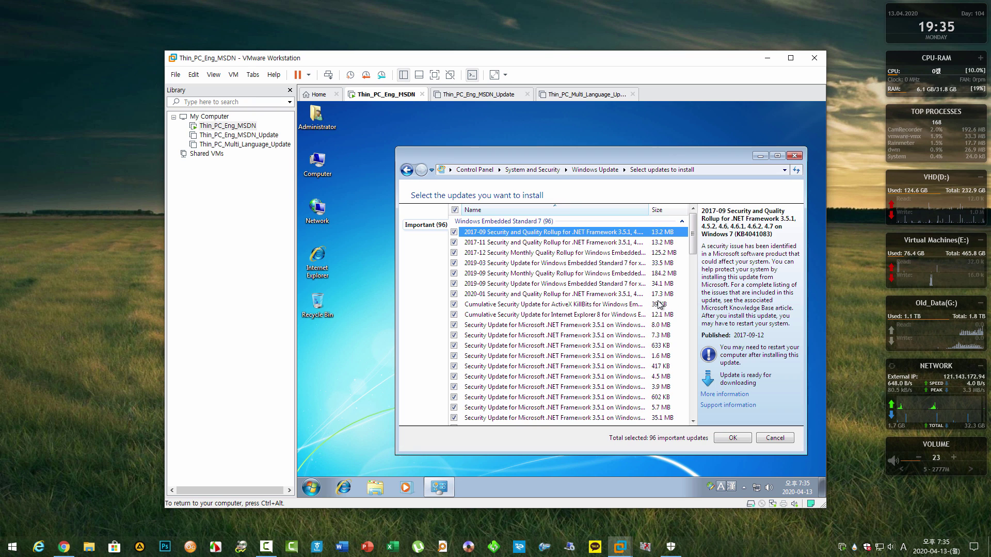
{"action": "scroll", "coordinate": [655, 333], "scroll_direction": "down", "scroll_amount": 18}
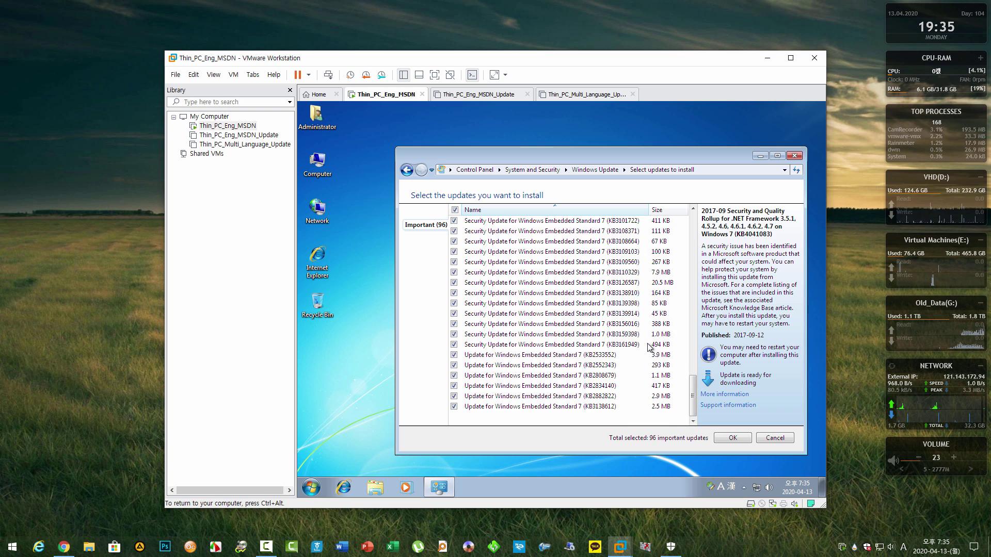
{"action": "scroll", "coordinate": [649, 348], "scroll_direction": "up", "scroll_amount": 18}
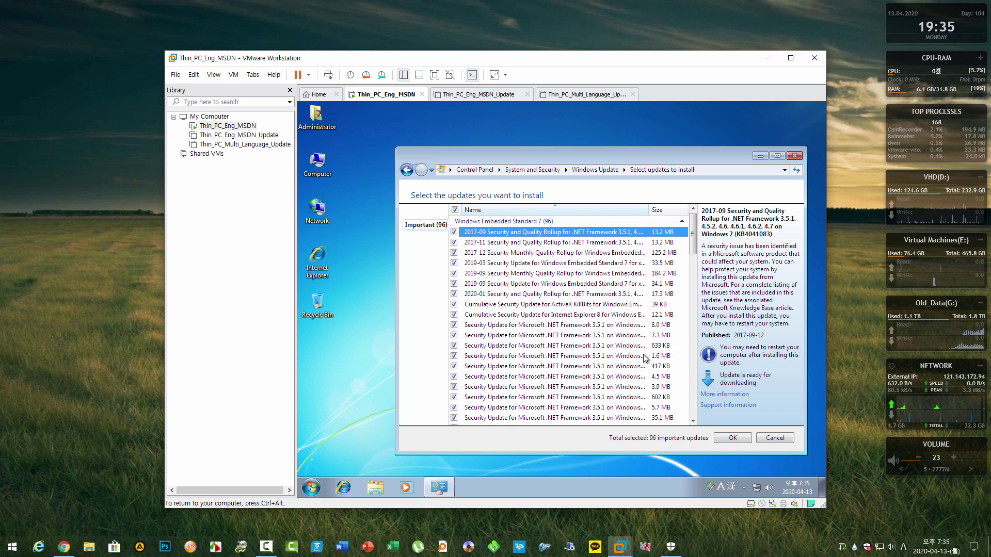
{"action": "left_click", "coordinate": [624, 325]}
{"action": "scroll", "coordinate": [614, 310], "scroll_direction": "down", "scroll_amount": 20}
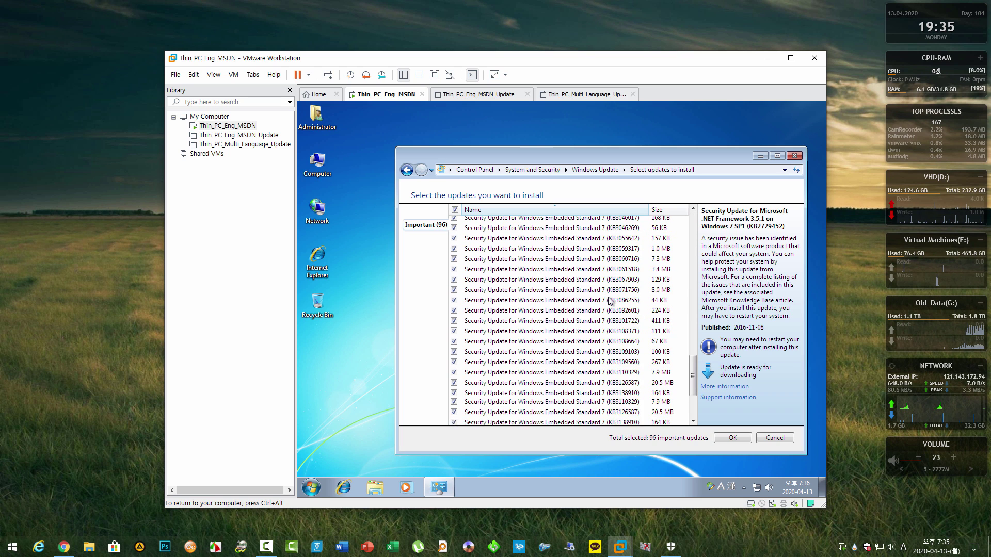
{"action": "left_click", "coordinate": [406, 171]}
{"action": "left_click", "coordinate": [449, 439]}
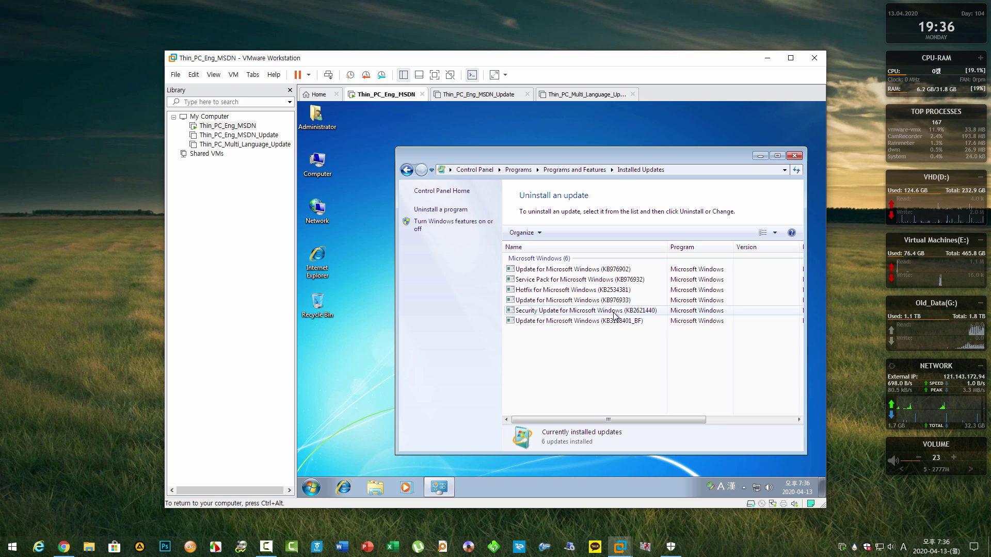
Examine the disk usage of Local Disk (C:) with Task Manager's performance figures placed beside its properties.
{"action": "double_click", "coordinate": [312, 172]}
{"action": "double_click", "coordinate": [487, 215]}
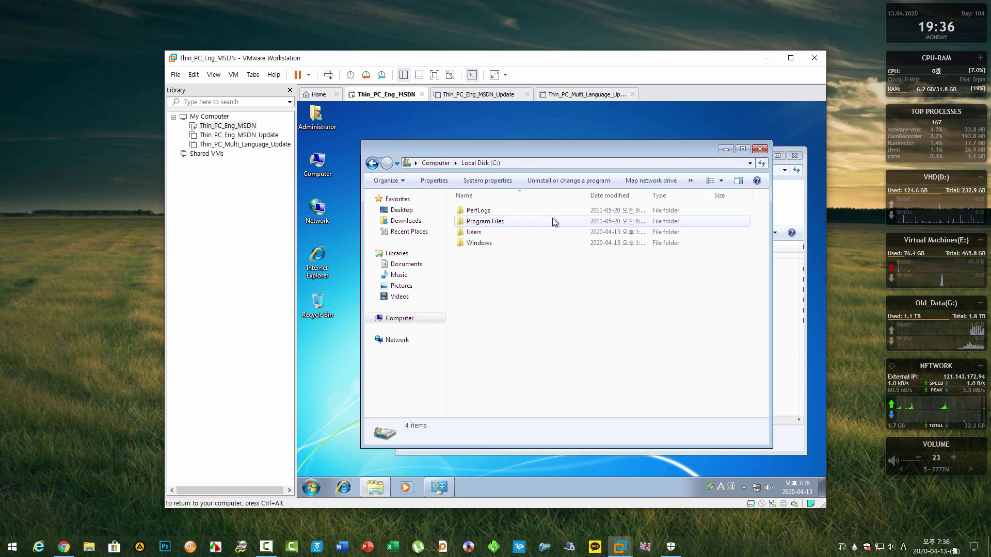
{"action": "key", "text": "alt+Return"}
{"action": "key", "text": "ctrl+shift+Escape"}
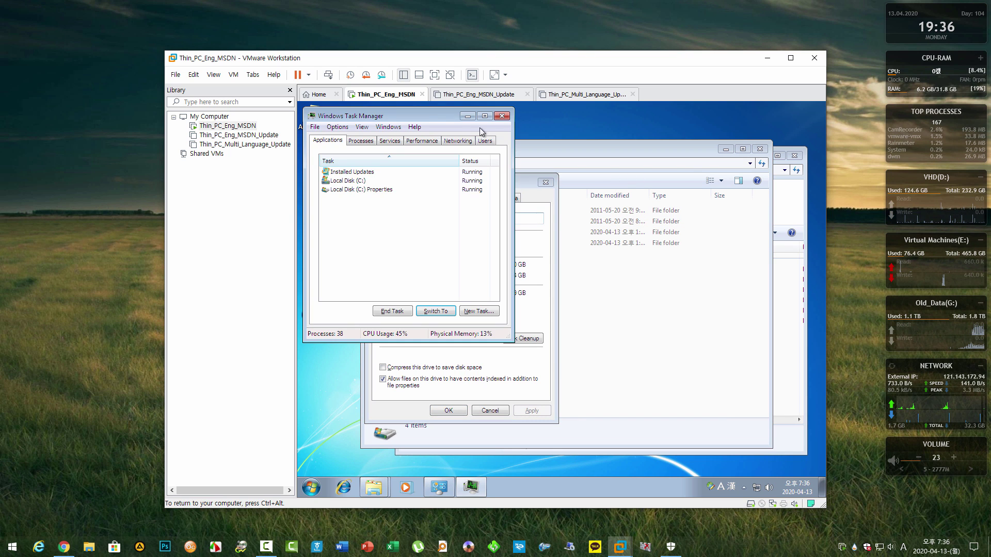
{"action": "left_click_drag", "start_coordinate": [479, 128], "coordinate": [680, 172]}
{"action": "left_click", "coordinate": [654, 227]}
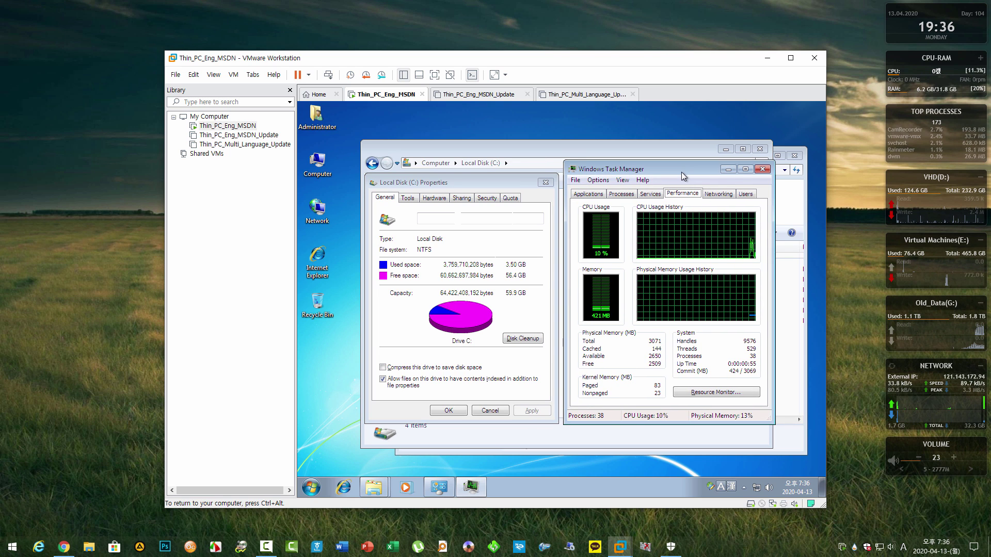
Power on the Thin_PC_Eng_MSDN_Update virtual machine and log on with the Administrator account.
{"action": "left_click", "coordinate": [459, 95]}
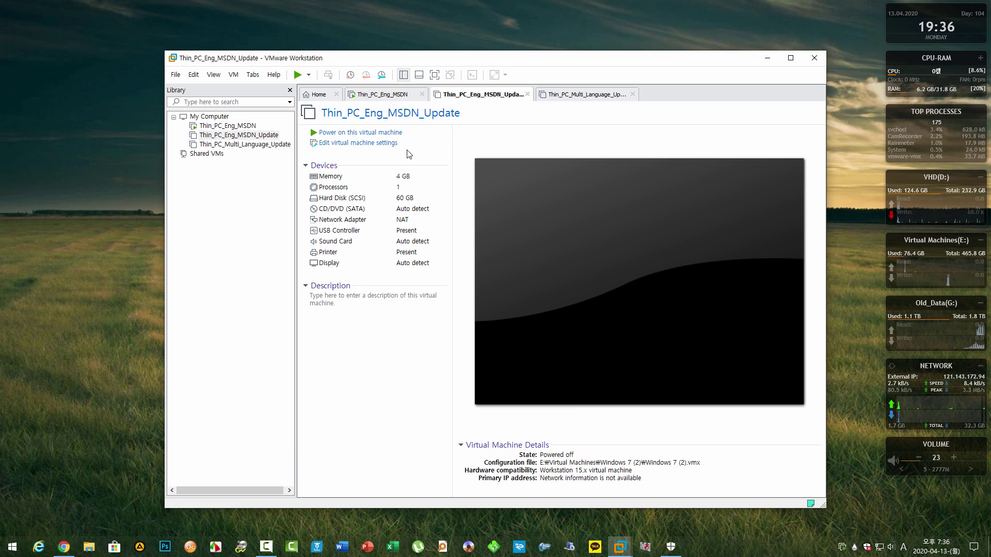
{"action": "key", "text": "ctrl+b"}
{"action": "left_click", "coordinate": [536, 311]}
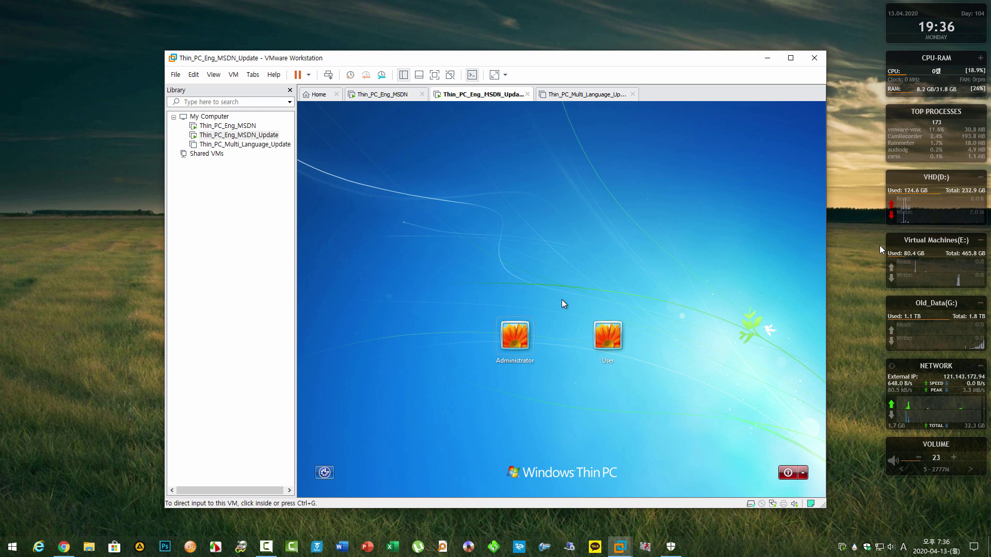
{"action": "left_click", "coordinate": [561, 304]}
{"action": "key", "text": "Return"}
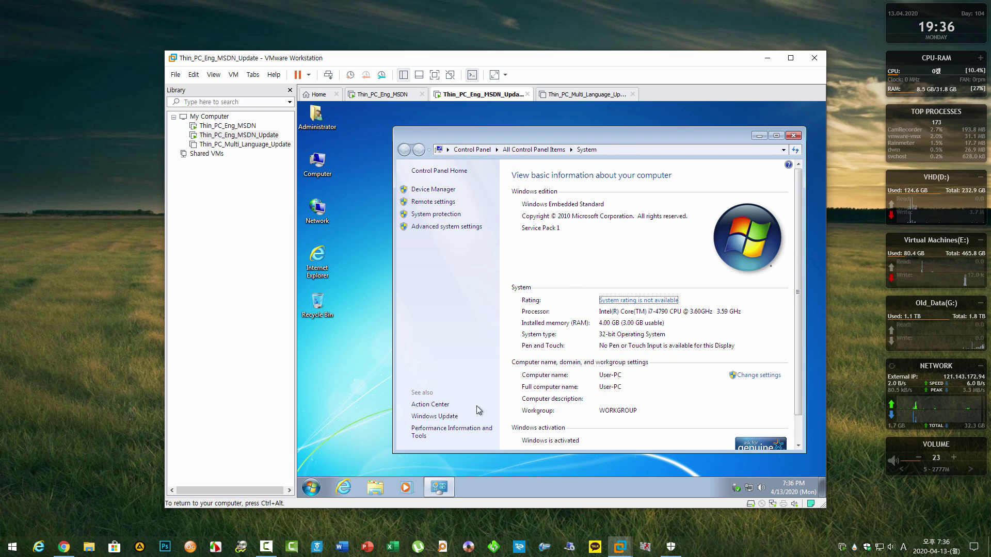
Look through the installed updates of the updated Thin PC system by way of Windows Update.
{"action": "left_click", "coordinate": [434, 416]}
{"action": "left_click", "coordinate": [453, 436]}
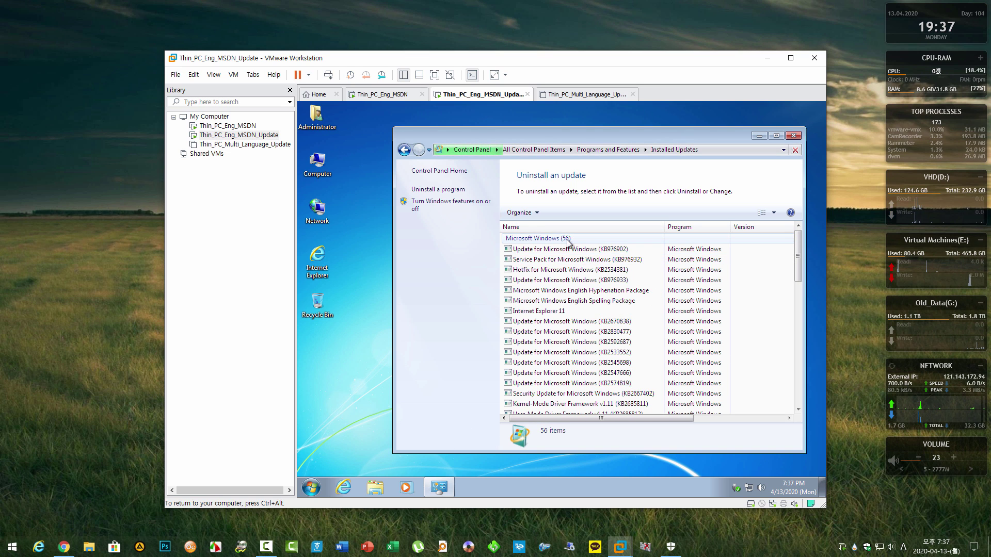
{"action": "scroll", "coordinate": [609, 268], "scroll_direction": "down", "scroll_amount": 13}
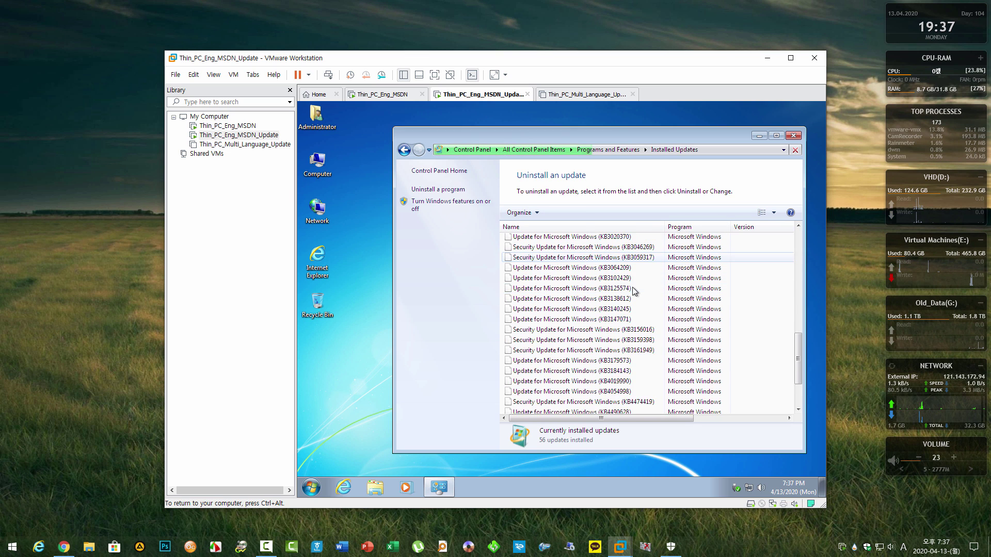
{"action": "scroll", "coordinate": [635, 292], "scroll_direction": "up", "scroll_amount": 13}
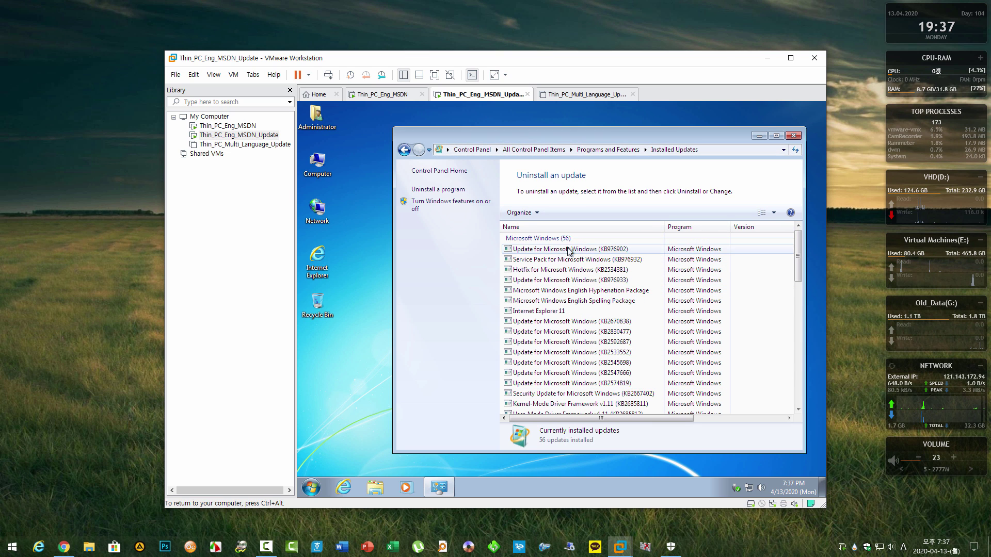
Open the properties of Local Disk (C:) in the updated system and move the dialog aside.
{"action": "key", "text": "super+e"}
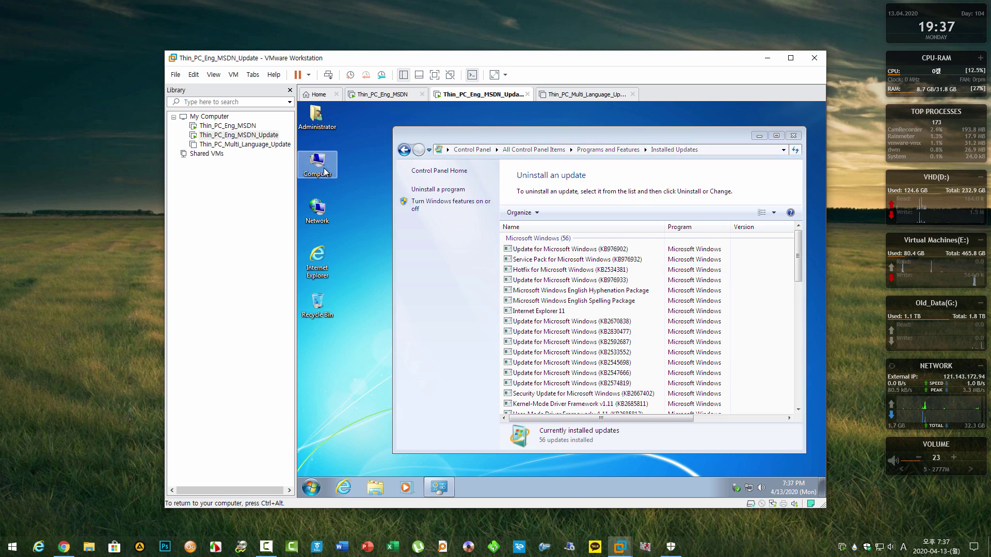
{"action": "double_click", "coordinate": [556, 221]}
{"action": "right_click", "coordinate": [591, 274]}
{"action": "left_click", "coordinate": [607, 392]}
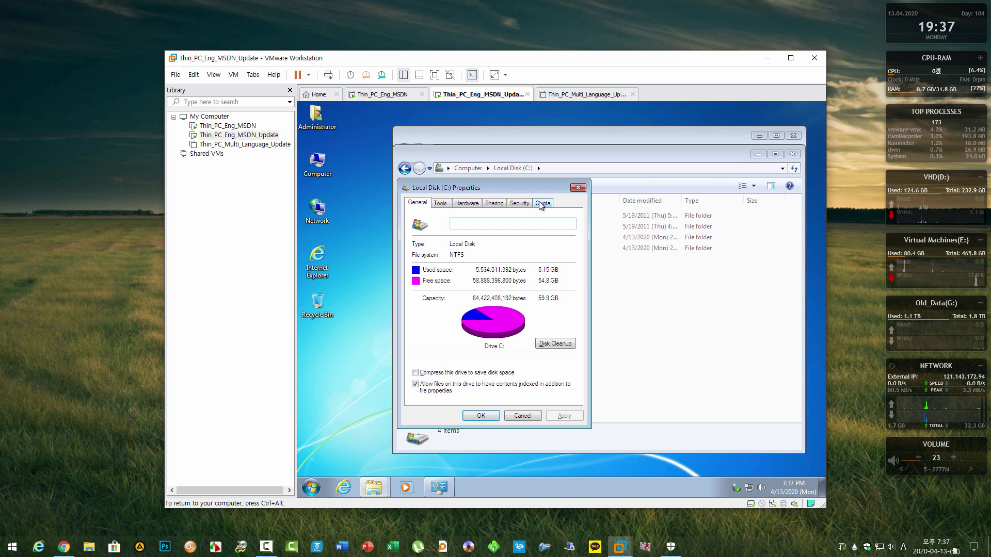
{"action": "left_click_drag", "start_coordinate": [493, 188], "coordinate": [446, 186]}
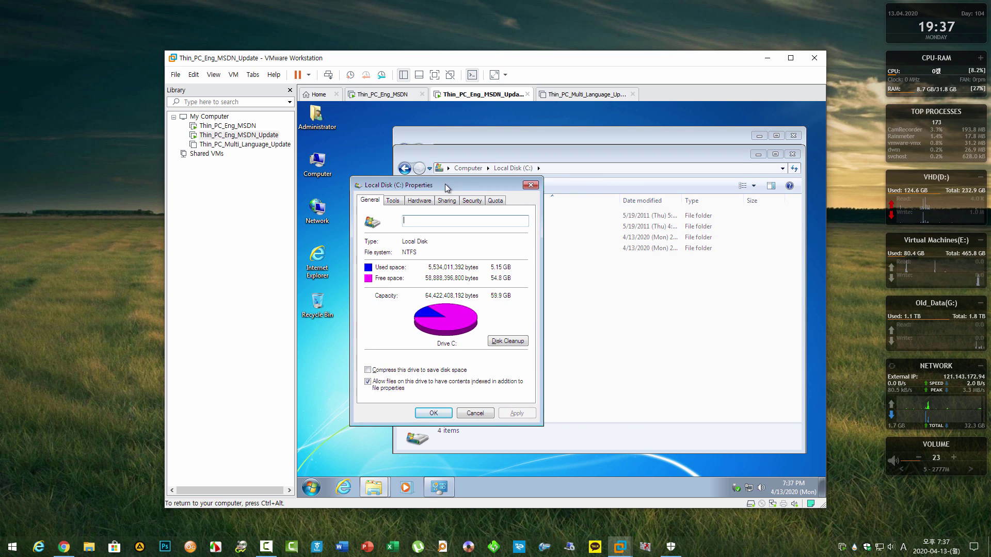
Place Task Manager's performance figures beside the disk properties and compare them with those of Thin_PC_Eng_MSDN.
{"action": "key", "text": "ctrl+shift+Escape"}
{"action": "left_click_drag", "start_coordinate": [440, 114], "coordinate": [693, 139]}
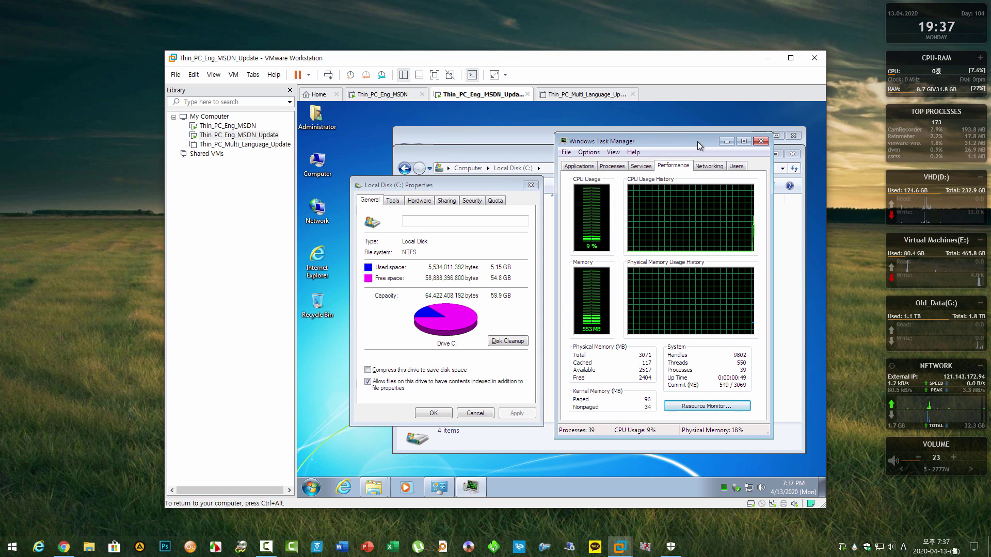
{"action": "left_click", "coordinate": [392, 94]}
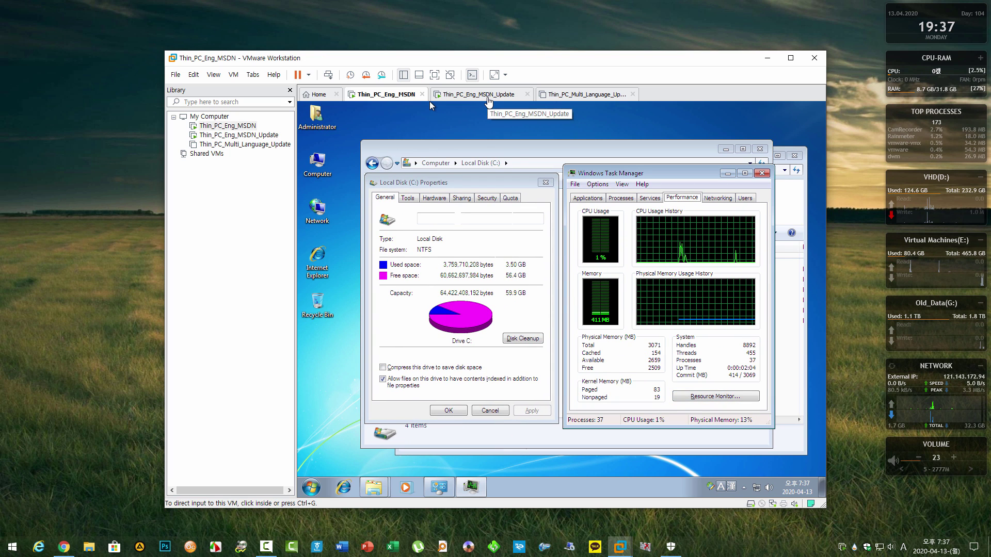
{"action": "left_click", "coordinate": [431, 99]}
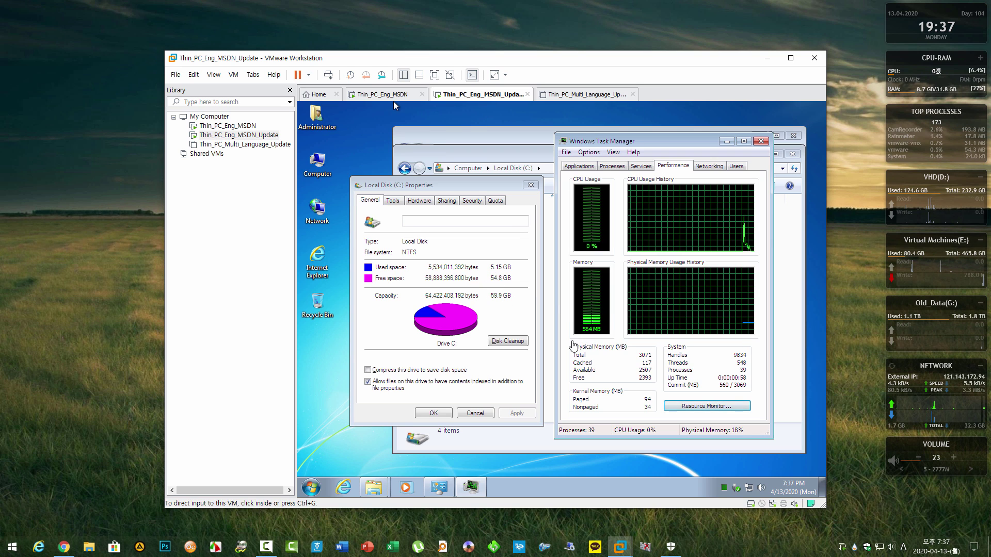
Assign the ISO multi_31_language_windows_thin_pc_x86_697681_with_IE11_Update2020_March to the CD/DVD drive of Thin_PC_Multi_Language_Update.
{"action": "left_click", "coordinate": [586, 95]}
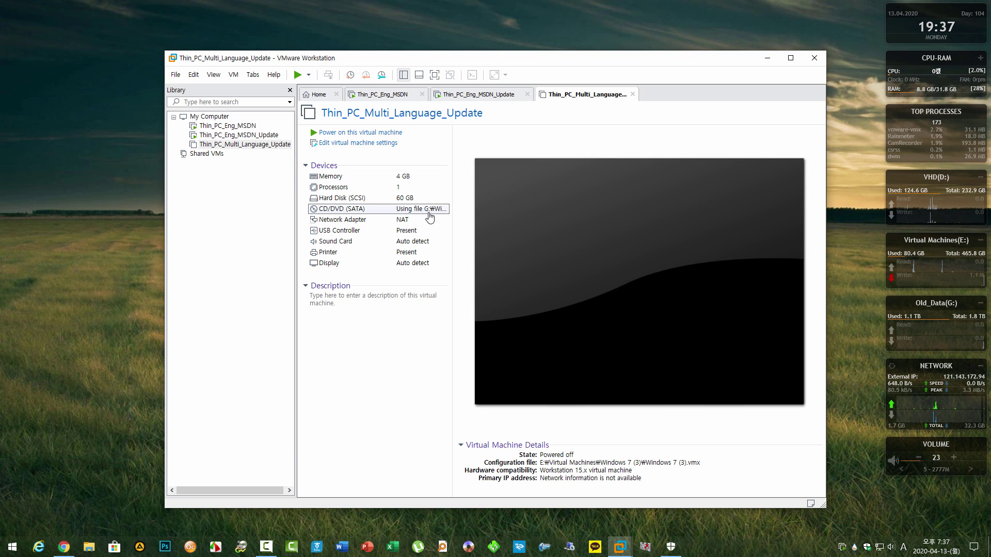
{"action": "left_click", "coordinate": [637, 224]}
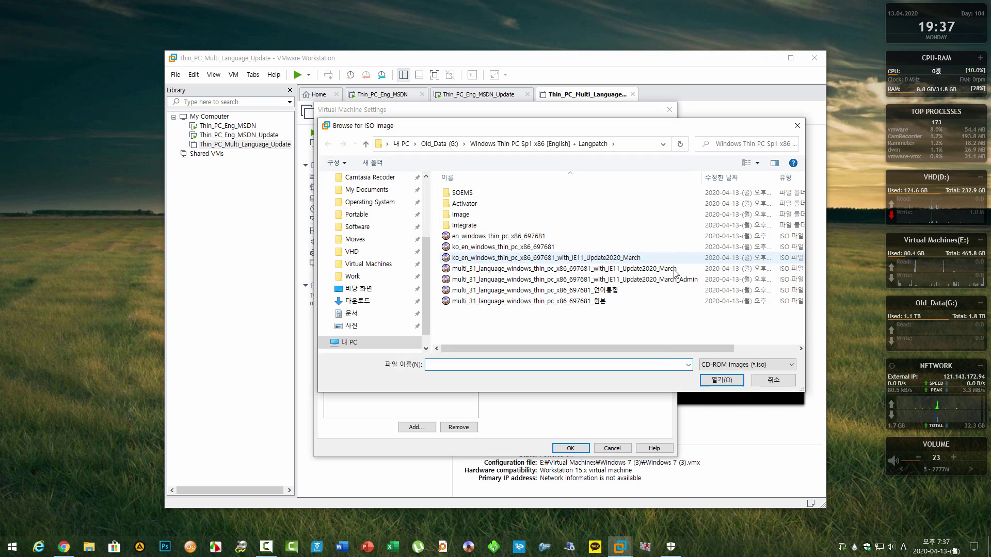
{"action": "left_click", "coordinate": [480, 279]}
{"action": "left_click", "coordinate": [481, 268]}
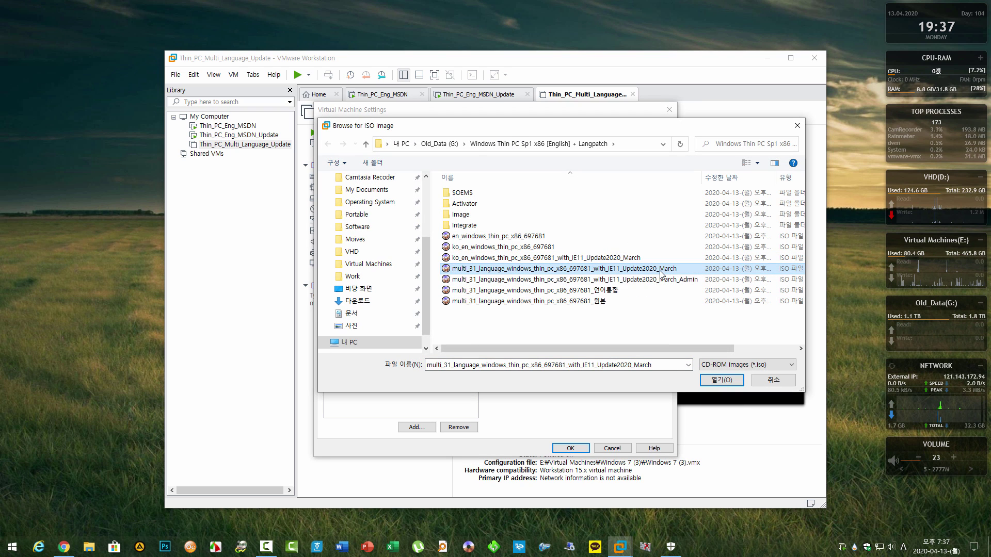
{"action": "double_click", "coordinate": [542, 269]}
{"action": "key", "text": "Return"}
Power on Thin_PC_Multi_Language_Update to boot from the ISO and dismiss the guest installation hints.
{"action": "left_click", "coordinate": [382, 133]}
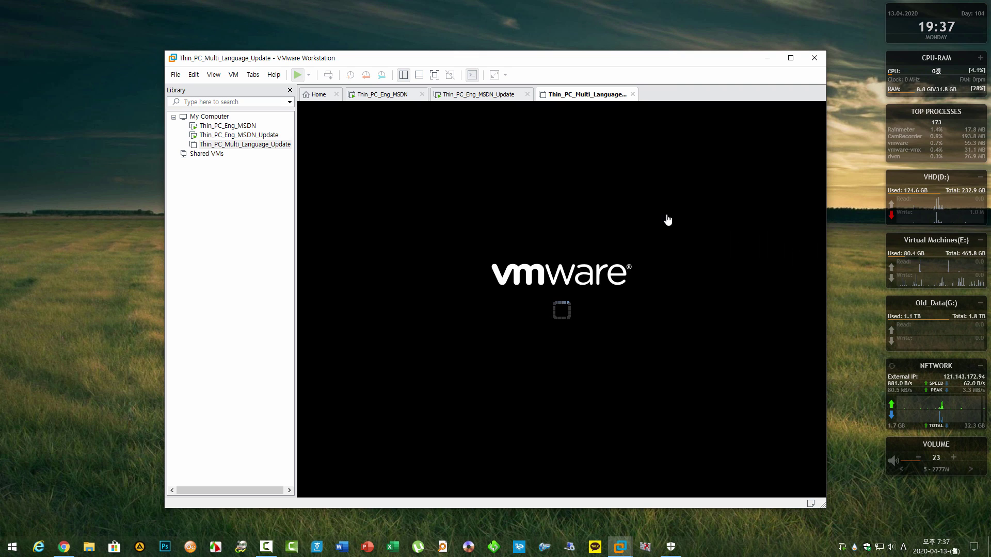
{"action": "key", "text": "ctrl+alt"}
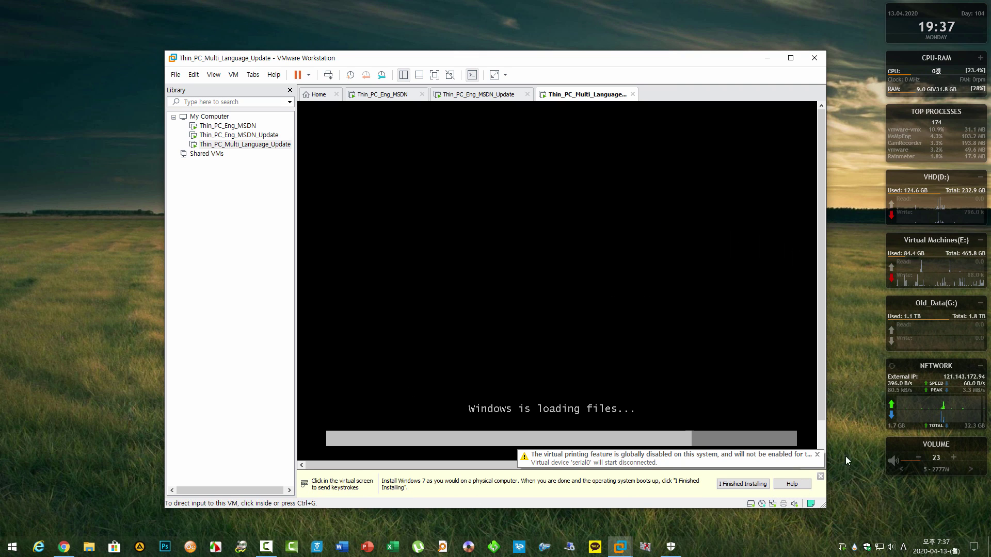
{"action": "left_click", "coordinate": [820, 476]}
{"action": "left_click", "coordinate": [821, 484]}
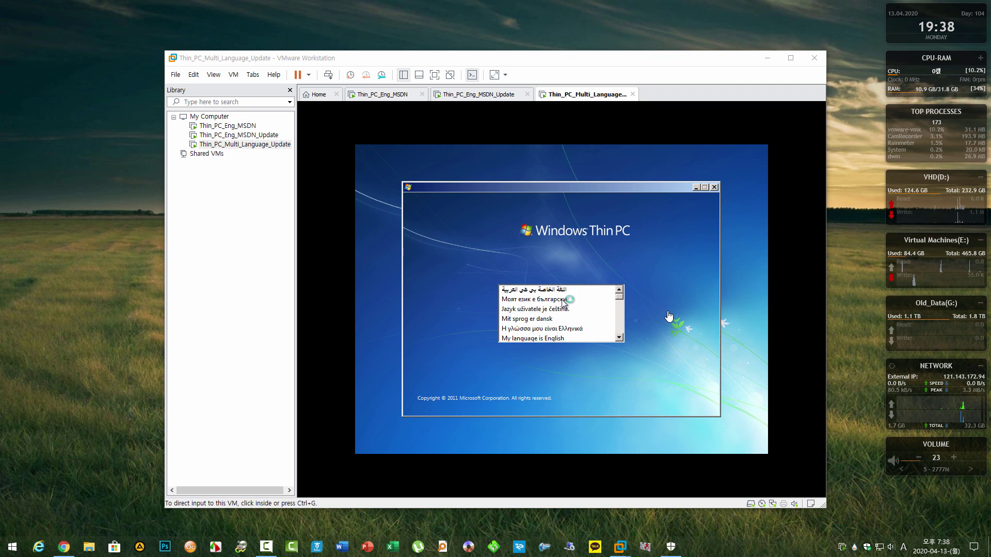
Choose Korean (한국어) as the setup language and accept the Korean regional and keyboard settings.
{"action": "left_click", "coordinate": [805, 340]}
{"action": "scroll", "coordinate": [620, 337], "scroll_direction": "down", "scroll_amount": 3}
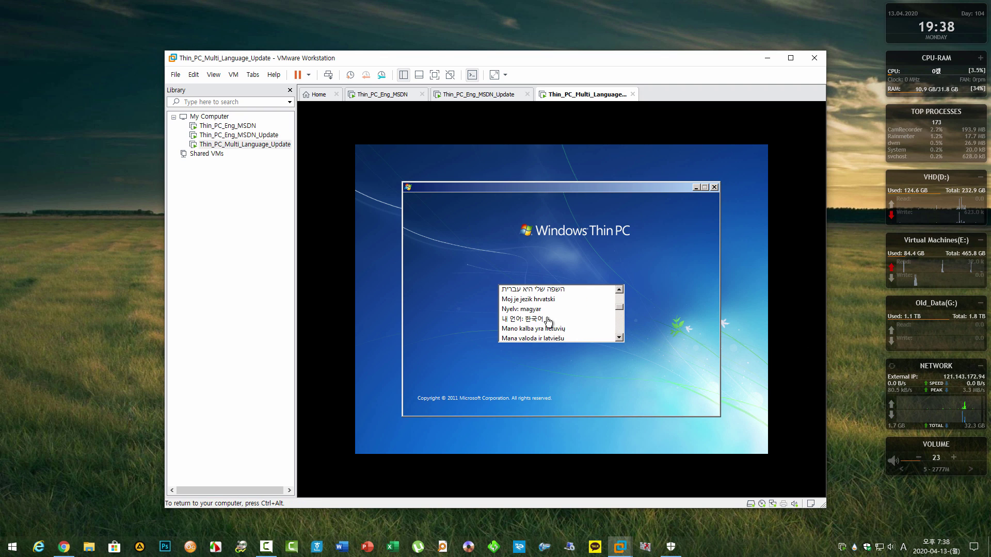
{"action": "left_click", "coordinate": [568, 326]}
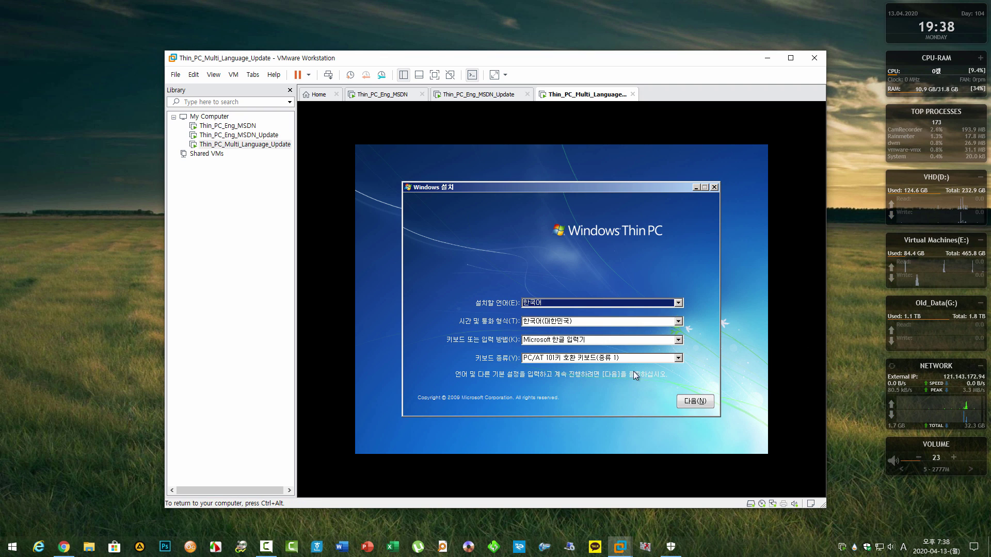
{"action": "left_click", "coordinate": [689, 405]}
Start the Windows Thin PC installation, accepting the license terms and choosing the custom installation type.
{"action": "left_click", "coordinate": [572, 298]}
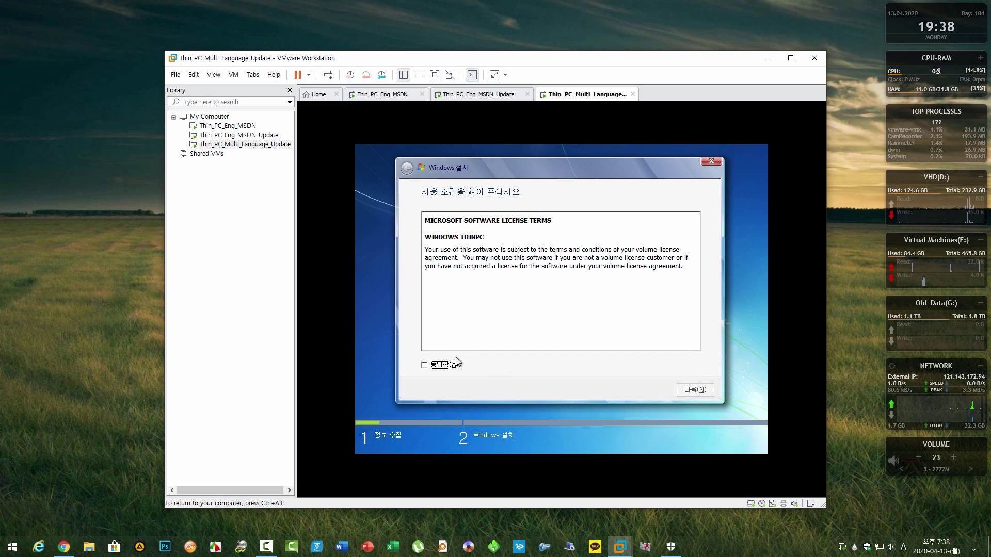
{"action": "left_click", "coordinate": [695, 391]}
{"action": "left_click", "coordinate": [553, 341]}
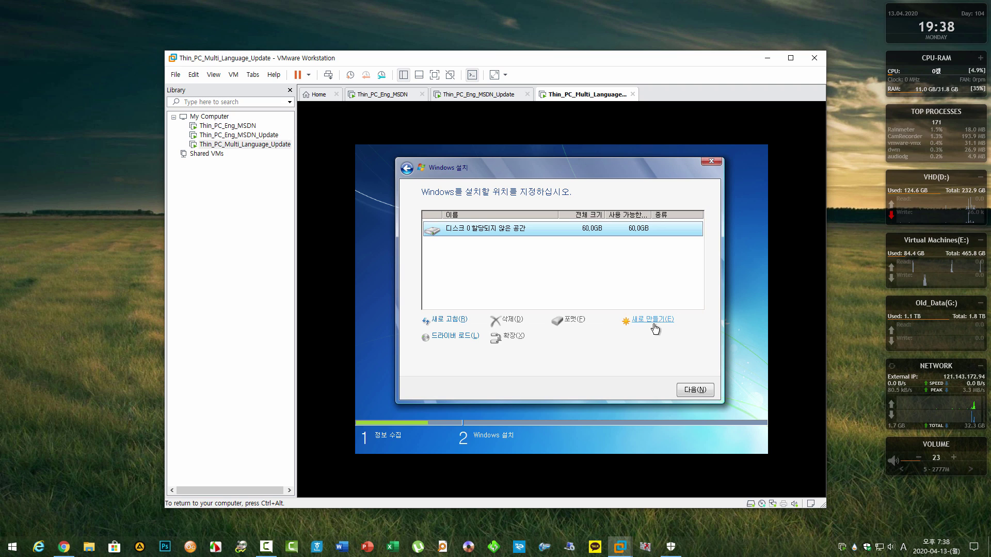
Create a new partition with a size of 61440 MB from the unallocated space on disk 0.
{"action": "left_click", "coordinate": [653, 320]}
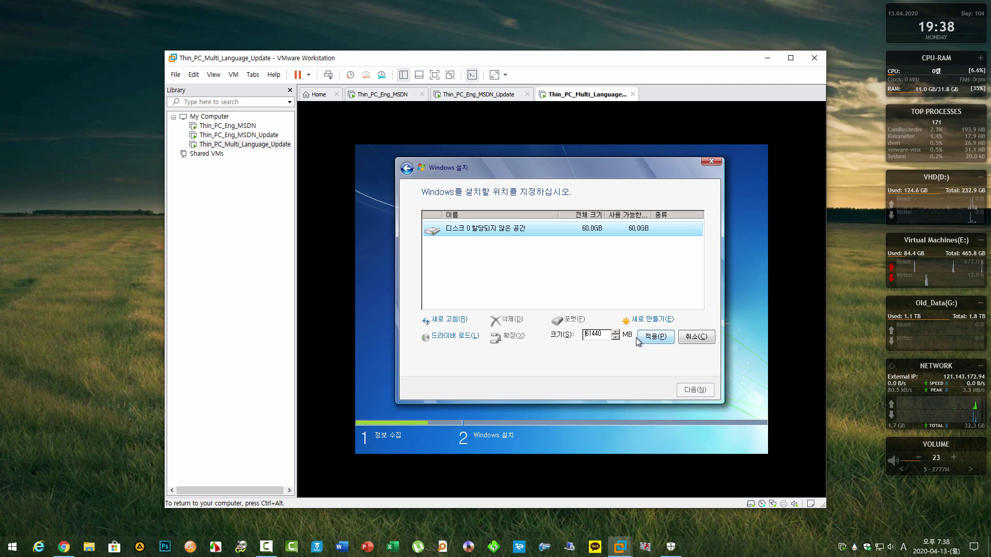
{"action": "left_click", "coordinate": [640, 339]}
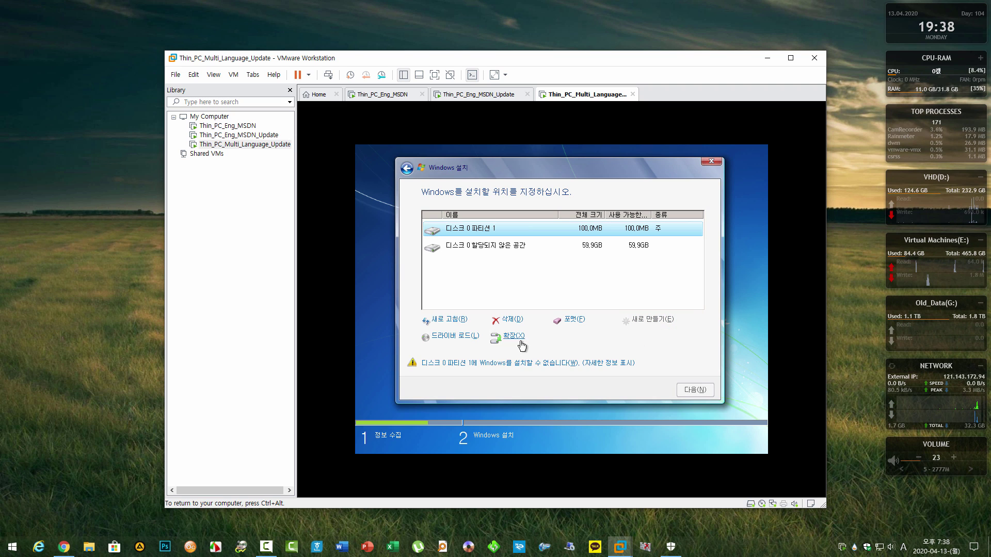
Extend disk 0 partition 1 over the remaining unallocated space, format it and start installing Windows on it.
{"action": "left_click", "coordinate": [503, 337]}
{"action": "left_click", "coordinate": [639, 341]}
{"action": "left_click", "coordinate": [636, 341]}
{"action": "left_click", "coordinate": [571, 319]}
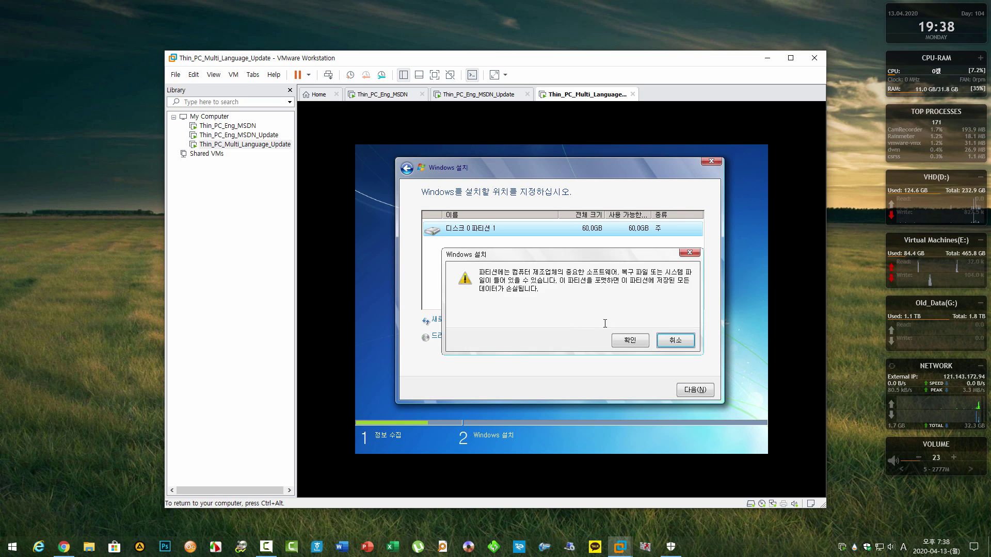
{"action": "left_click", "coordinate": [628, 340]}
{"action": "left_click", "coordinate": [690, 389]}
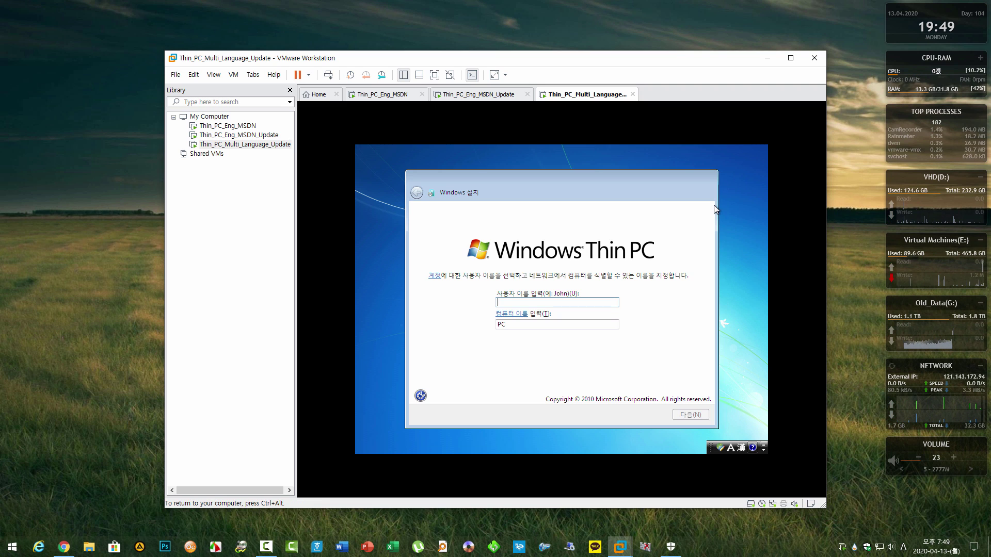
Activate the built-in administrator account from a command prompt with net user administrator /active:yes, leaving the prompt when done.
{"action": "key", "text": "shift+F10"}
{"action": "type", "text": "net"}
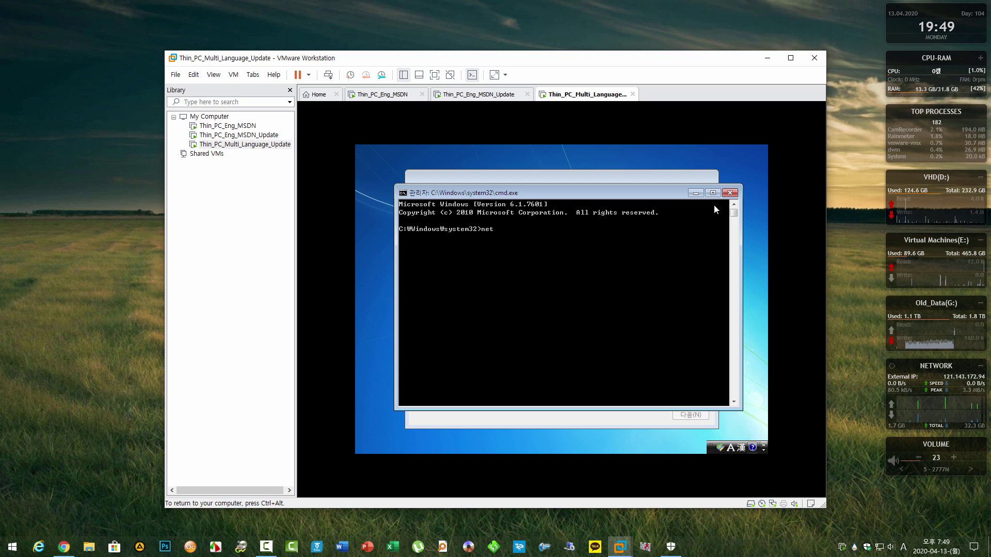
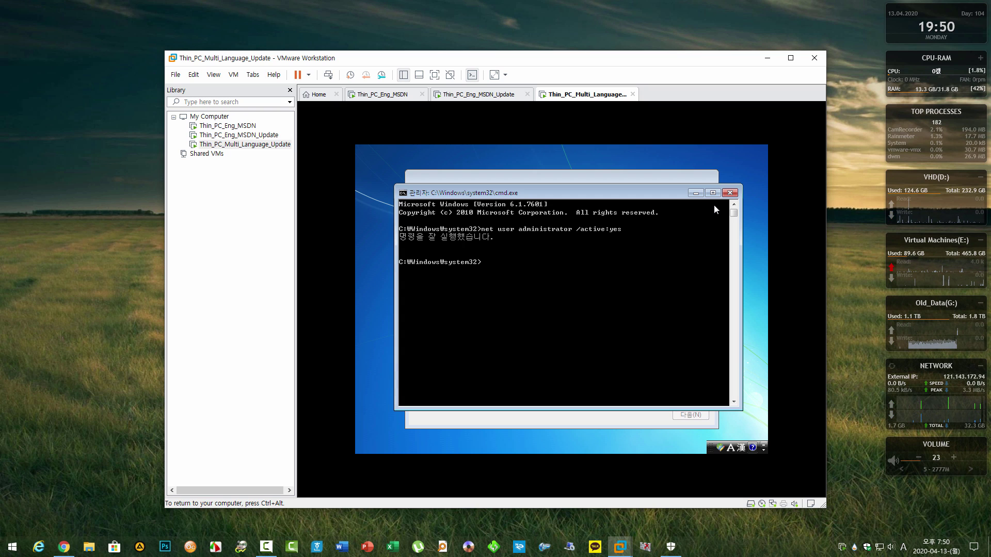
{"action": "type", "text": "xit"}
{"action": "key", "text": "Return"}
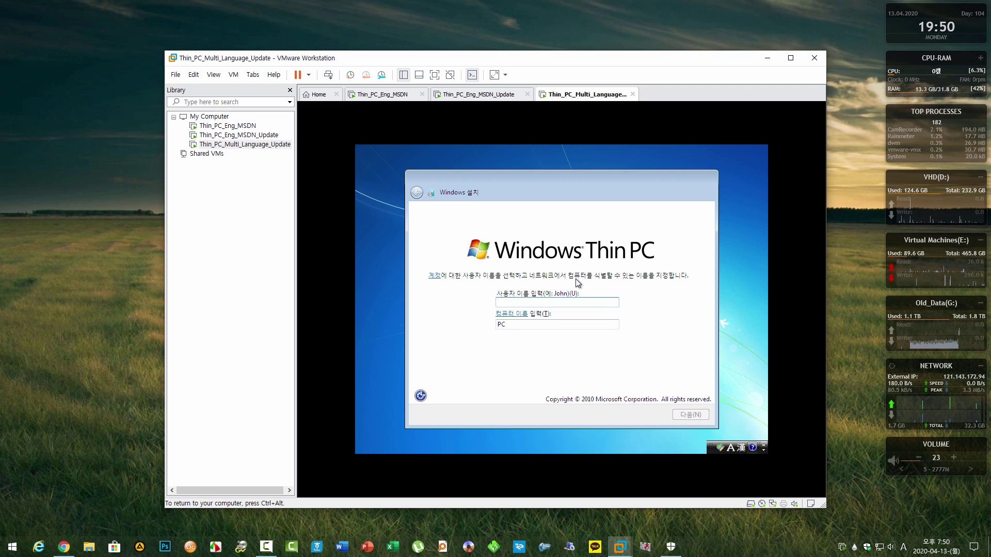
Set the account's user name to User and continue without setting a password.
{"action": "type", "text": "Use"}
{"action": "key", "text": "Return"}
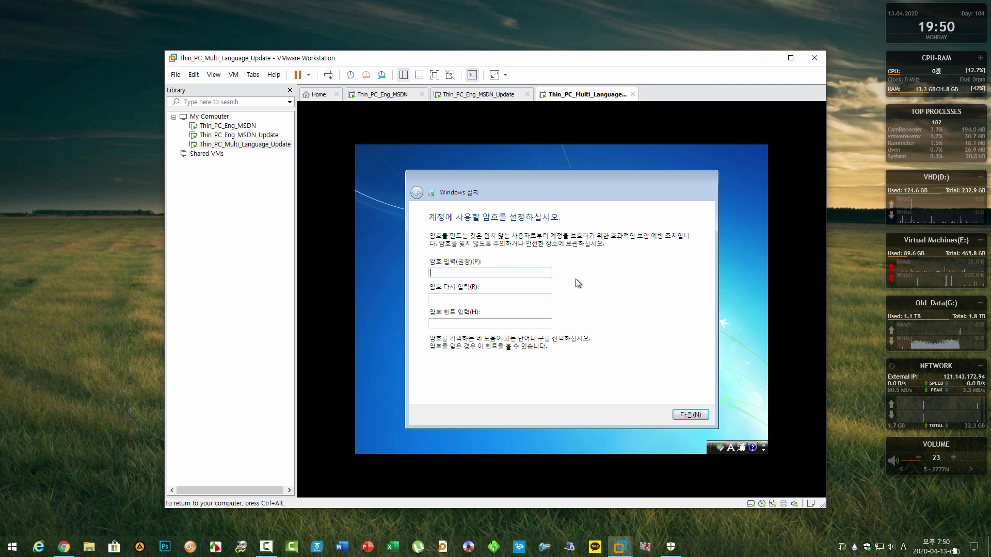
{"action": "left_click", "coordinate": [679, 414]}
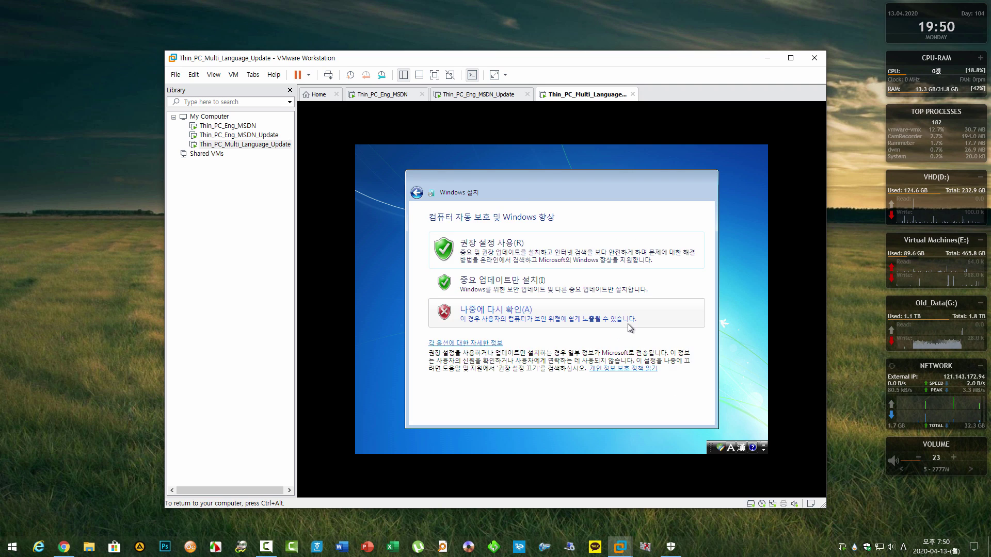
Choose the update protection option and the computer's network location to finish the Windows setup.
{"action": "left_click", "coordinate": [554, 254]}
{"action": "left_click", "coordinate": [703, 417]}
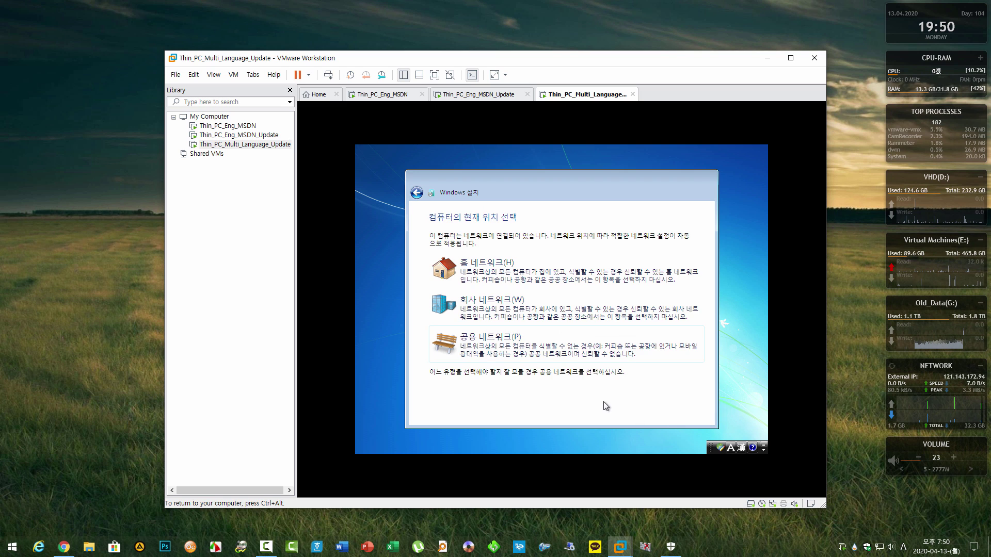
{"action": "left_click", "coordinate": [683, 309]}
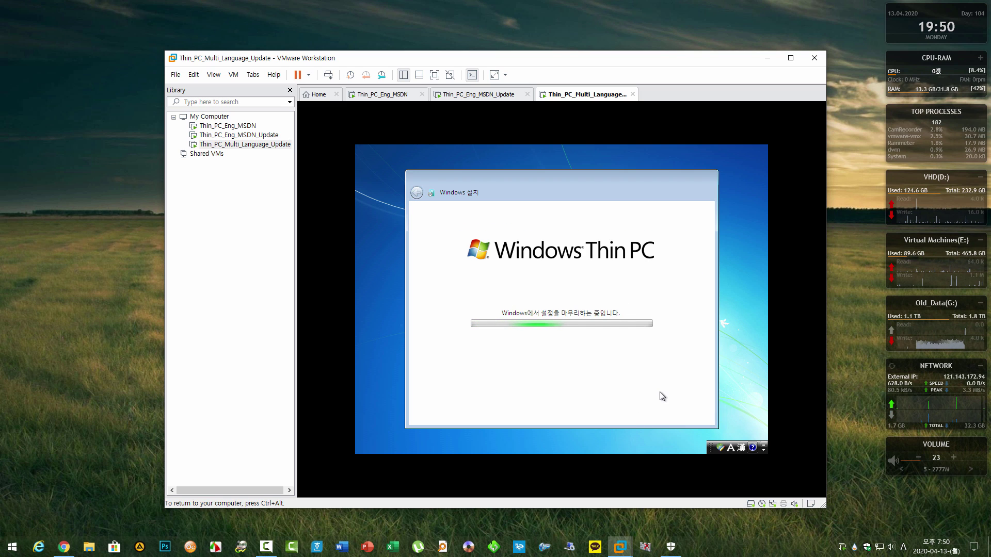
{"action": "left_click", "coordinate": [538, 348]}
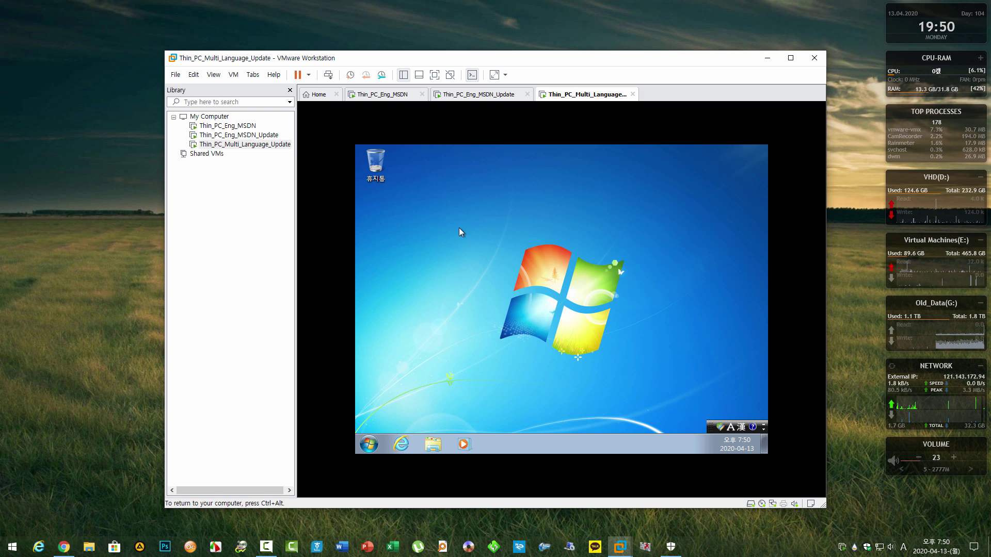
Set the guest desktop's screen resolution to 1024 × 768 and keep the new setting.
{"action": "right_click", "coordinate": [459, 227]}
{"action": "left_click", "coordinate": [518, 315]}
{"action": "left_click", "coordinate": [516, 290]}
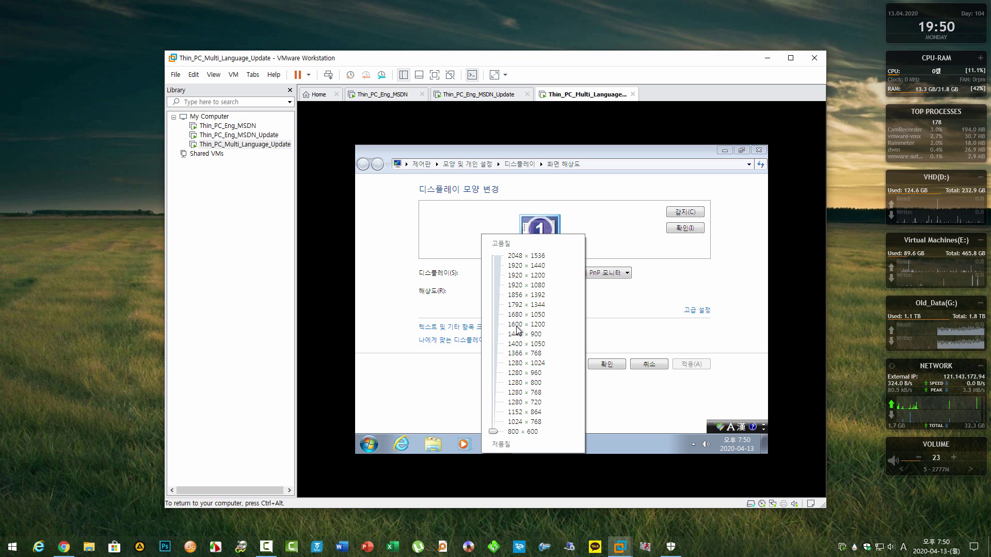
{"action": "left_click", "coordinate": [496, 420]}
{"action": "left_click", "coordinate": [643, 333]}
{"action": "left_click", "coordinate": [691, 364]}
{"action": "left_click", "coordinate": [554, 287]}
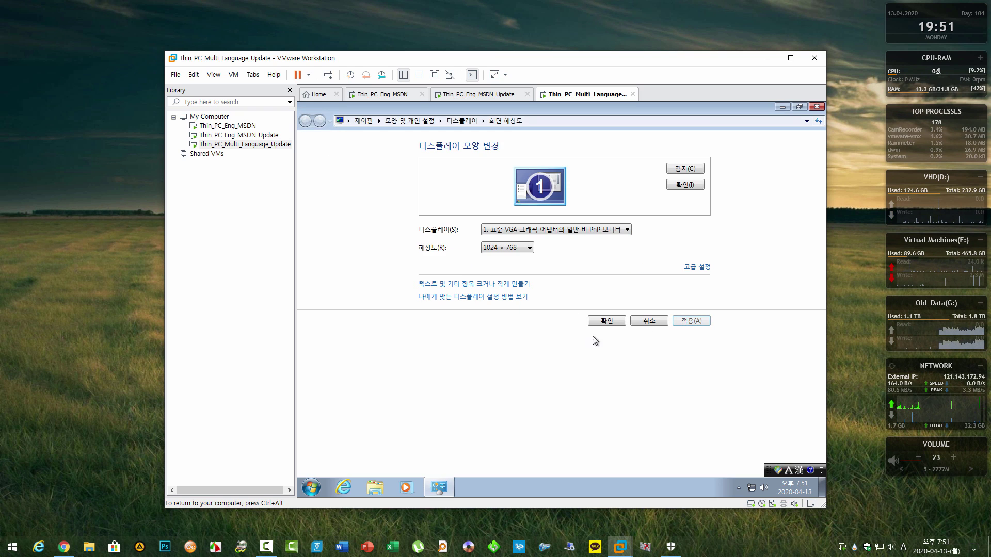
{"action": "left_click", "coordinate": [548, 321]}
Set the input language bar to hidden (숨김) in the guest's text services settings.
{"action": "right_click", "coordinate": [788, 470]}
{"action": "left_click", "coordinate": [790, 458]}
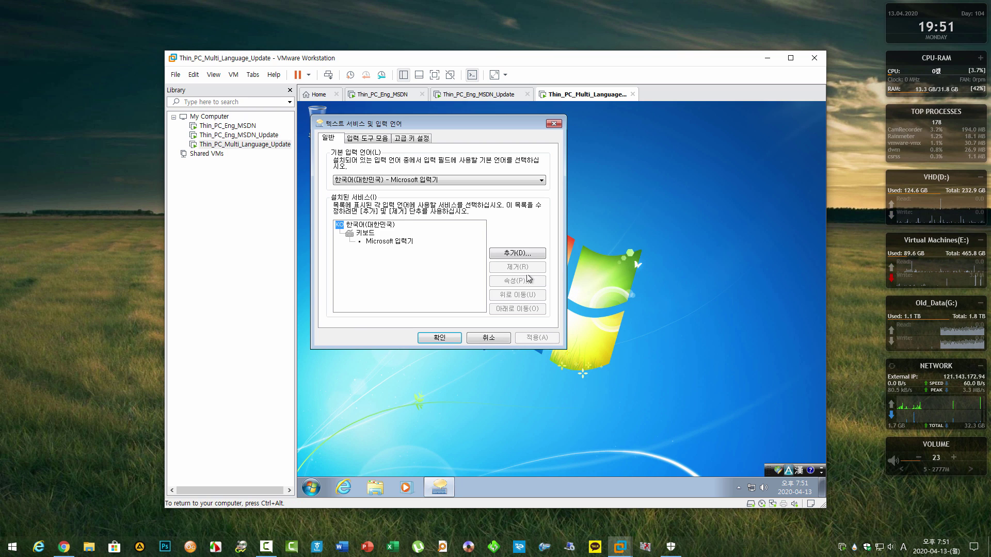
{"action": "left_click", "coordinate": [367, 137]}
{"action": "left_click", "coordinate": [367, 187]}
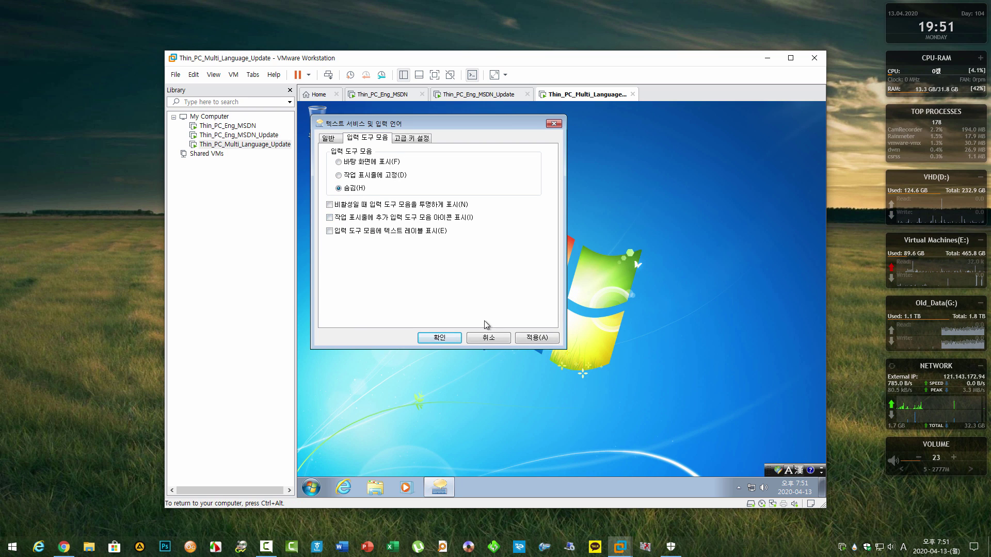
{"action": "left_click", "coordinate": [439, 337]}
Switch the guest desktop's icons to the small size (작은 아이콘).
{"action": "right_click", "coordinate": [443, 201]}
{"action": "mouse_move", "coordinate": [456, 208]}
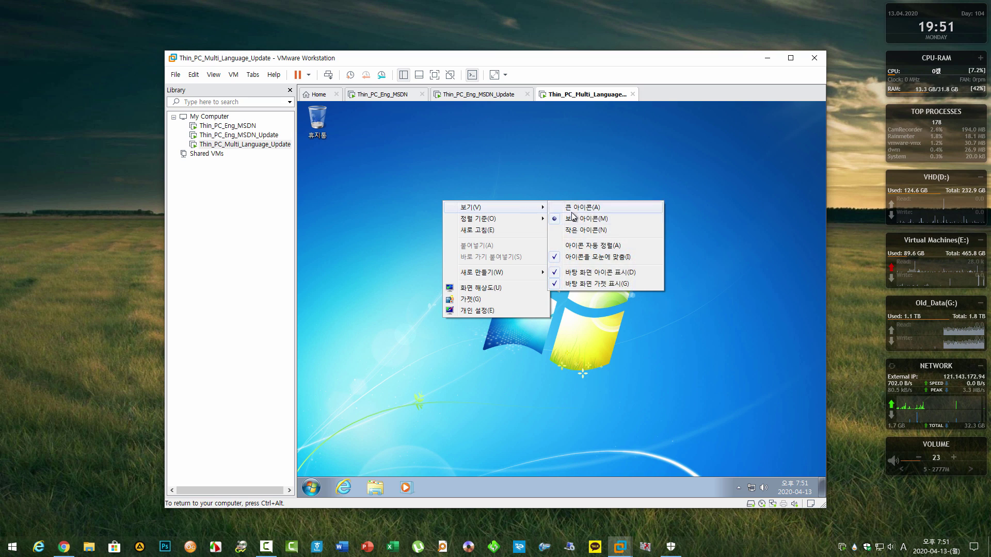
{"action": "left_click", "coordinate": [567, 230]}
Open the guest's Control Panel with the control command and list all items as small icons.
{"action": "key", "text": "super+r"}
{"action": "type", "text": "control"}
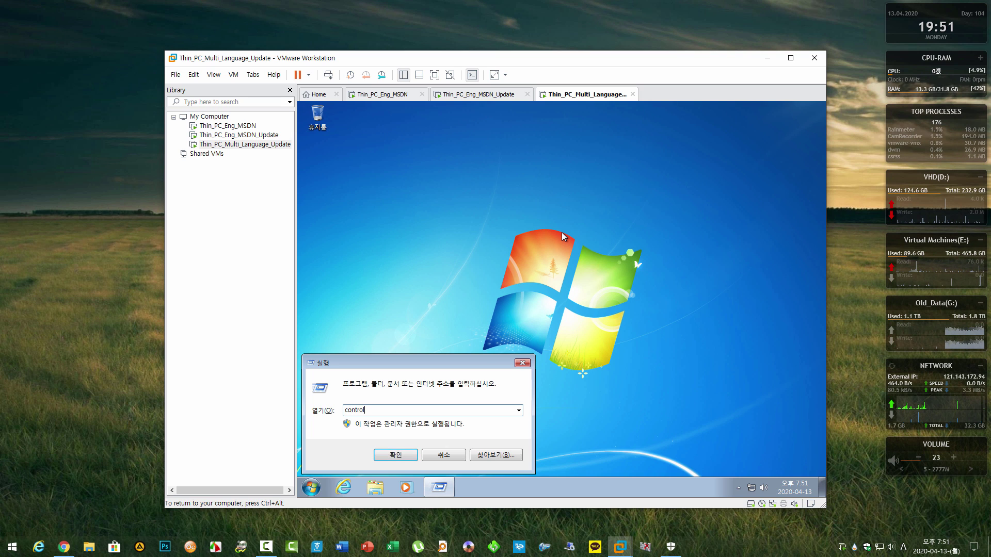
{"action": "key", "text": "Return"}
{"action": "left_click", "coordinate": [724, 147]}
{"action": "left_click", "coordinate": [748, 187]}
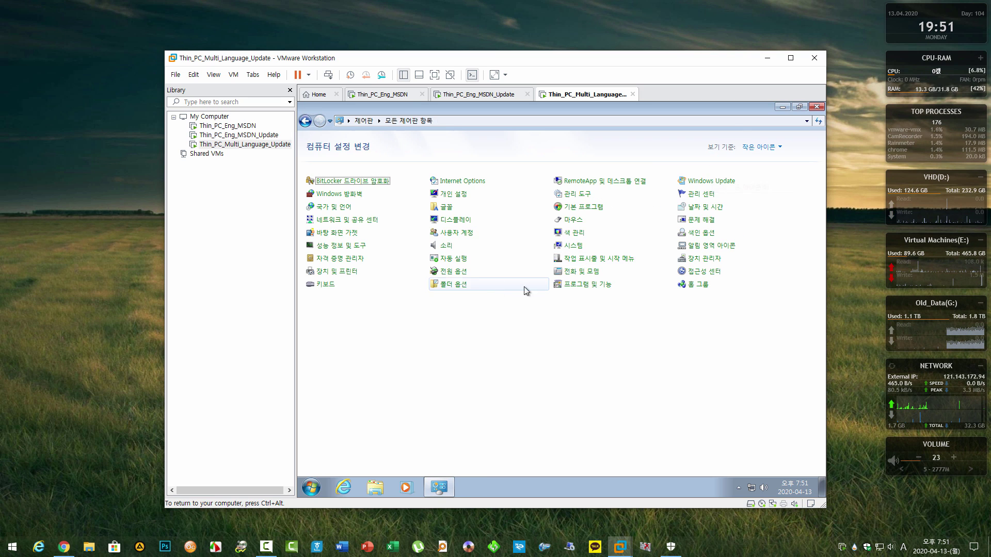
Set the keyboard's repeat delay to the shortest and the cursor blink rate to the fastest.
{"action": "left_click", "coordinate": [330, 284]}
{"action": "left_click_drag", "start_coordinate": [479, 191], "coordinate": [516, 192]}
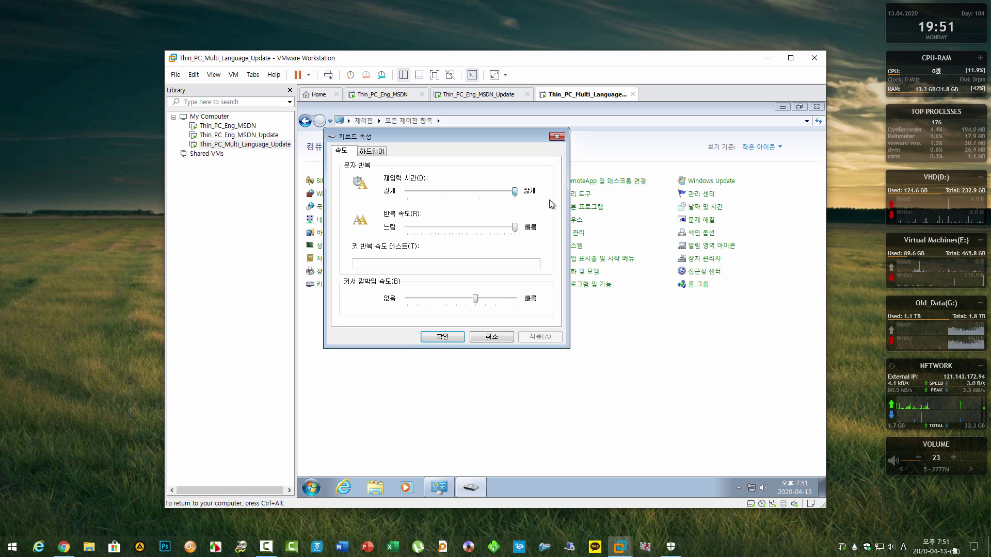
{"action": "left_click_drag", "start_coordinate": [475, 298], "coordinate": [555, 306]}
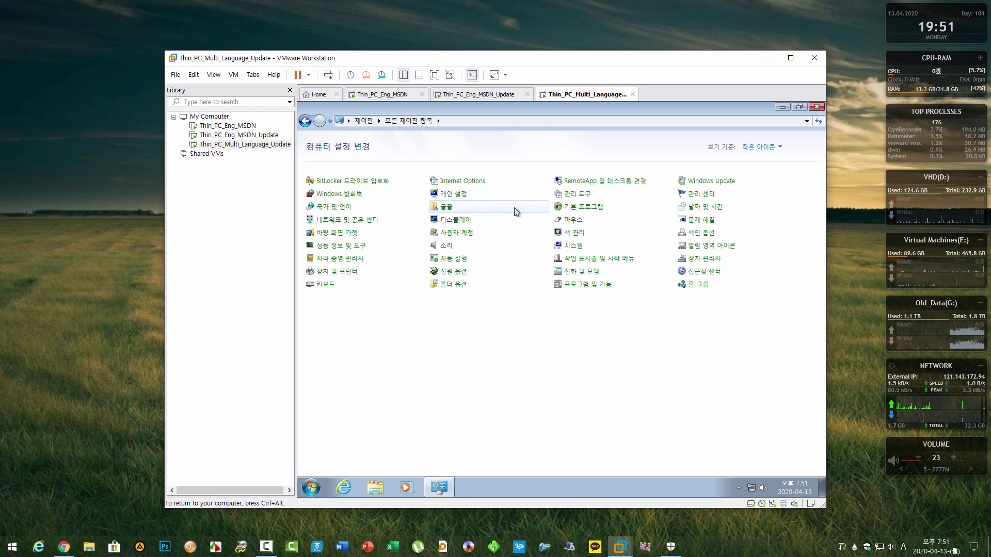
Set the short date format to yyyy-MM-dd-'('ddd')' in the region and language settings, and close the Control Panel.
{"action": "left_click", "coordinate": [330, 206]}
{"action": "left_click", "coordinate": [531, 378]}
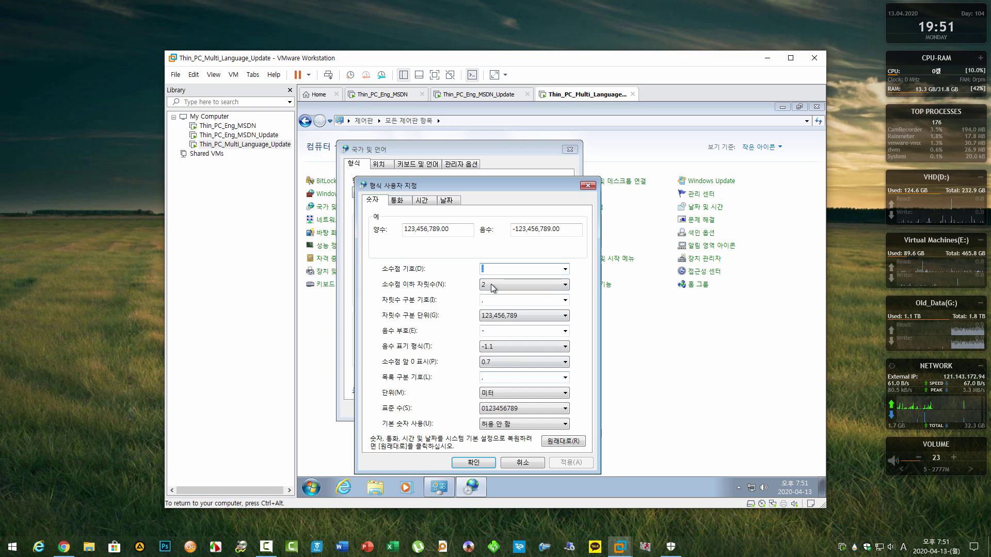
{"action": "left_click", "coordinate": [448, 200]}
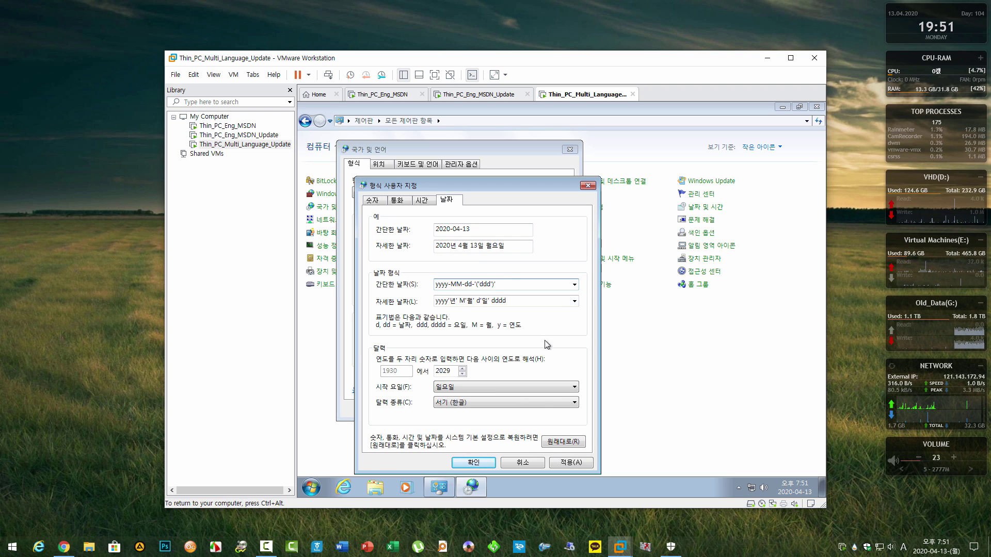
{"action": "left_click", "coordinate": [569, 463]}
{"action": "left_click", "coordinate": [473, 463]}
{"action": "left_click", "coordinate": [456, 409]}
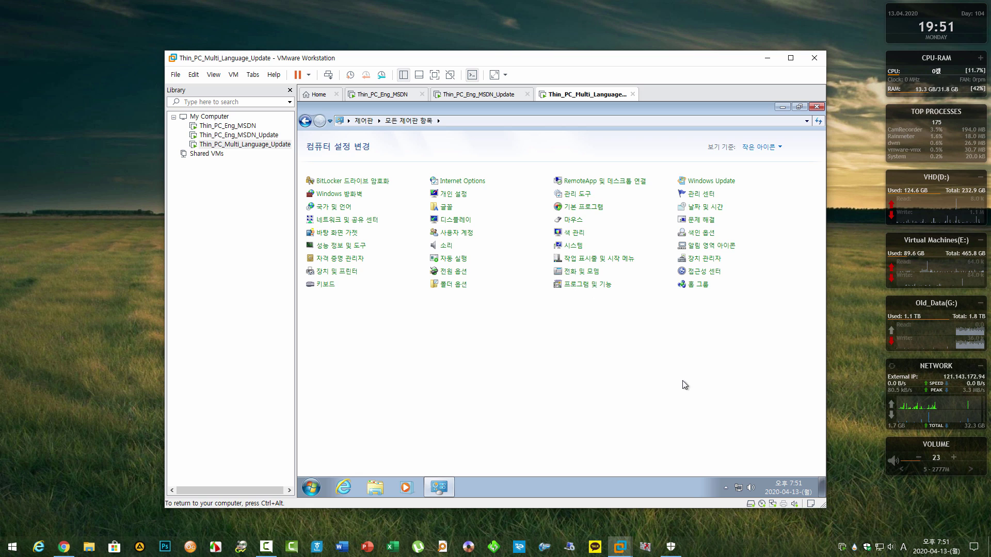
{"action": "left_click", "coordinate": [816, 107]}
Attach the Windows 7 Sysprep 2020-April ISO to the virtual machine's CD/DVD drive.
{"action": "double_click", "coordinate": [762, 503]}
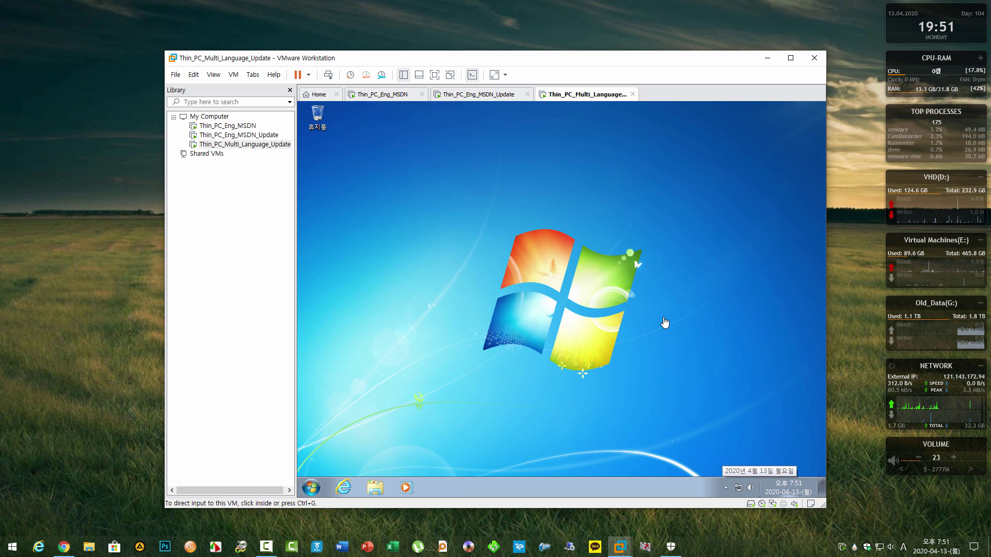
{"action": "left_click", "coordinate": [641, 227]}
{"action": "left_click", "coordinate": [370, 202]}
{"action": "double_click", "coordinate": [482, 193]}
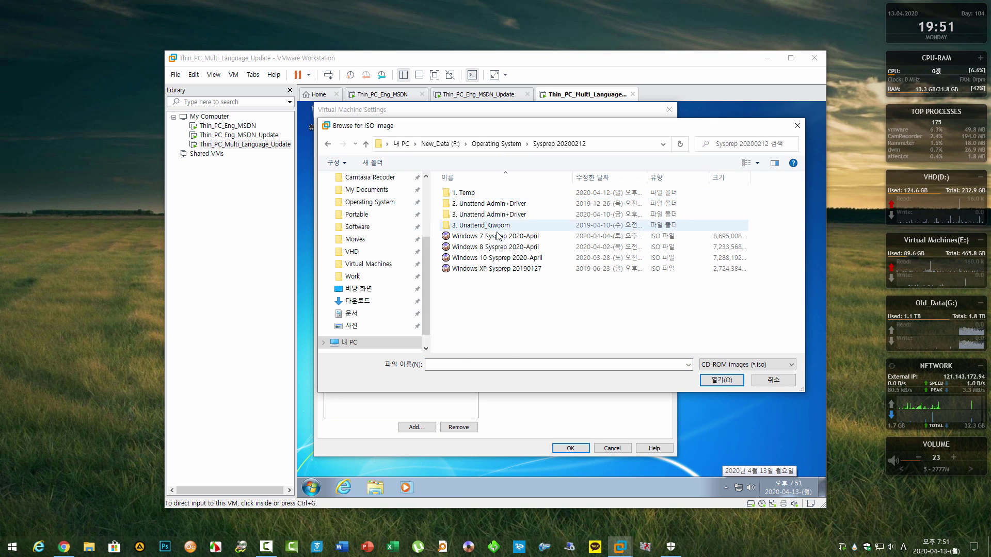
{"action": "double_click", "coordinate": [499, 236]}
{"action": "left_click", "coordinate": [570, 447]}
{"action": "left_click", "coordinate": [489, 332]}
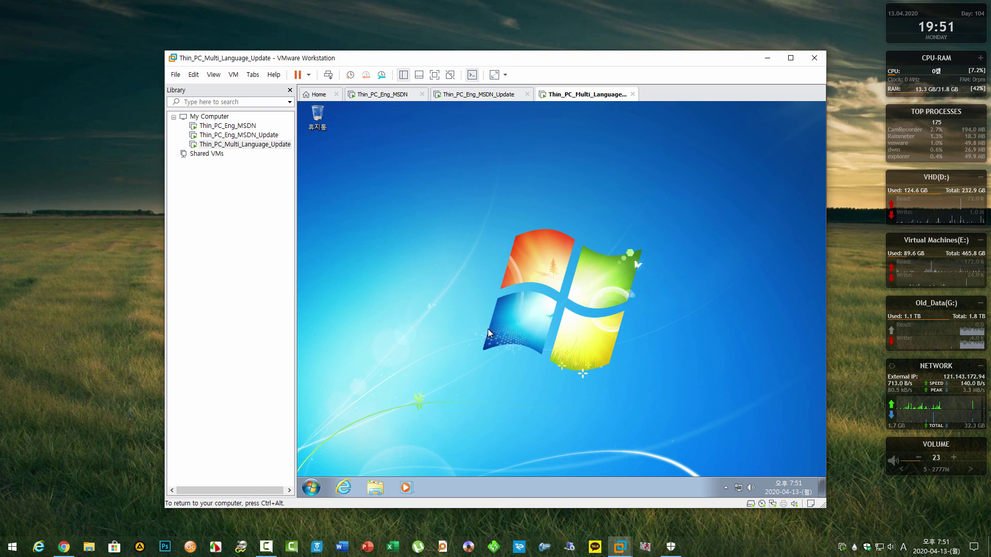
Merge the "0. Windows 7 reg setting x86" registry file from the DVD's Windows7 Sysprep\Default Setting folder.
{"action": "left_click", "coordinate": [376, 487]}
{"action": "left_click", "coordinate": [536, 237]}
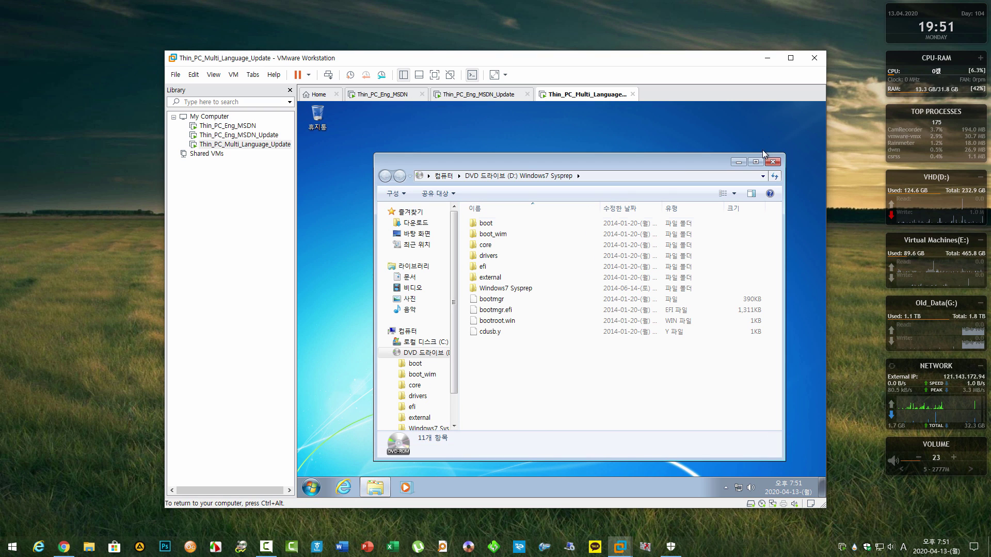
{"action": "double_click", "coordinate": [505, 288]}
{"action": "double_click", "coordinate": [508, 223]}
{"action": "left_click", "coordinate": [549, 278]}
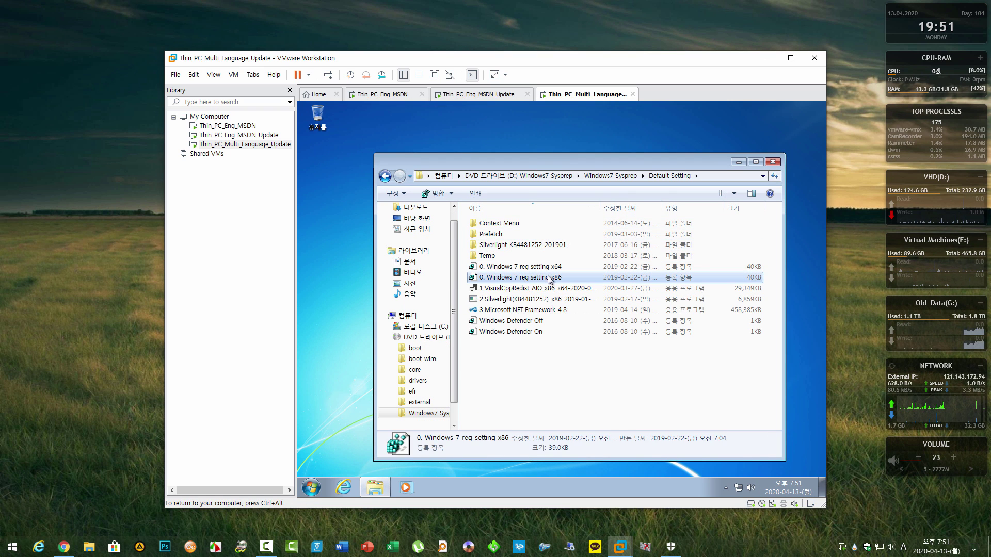
{"action": "double_click", "coordinate": [550, 279]}
{"action": "key", "text": "Return"}
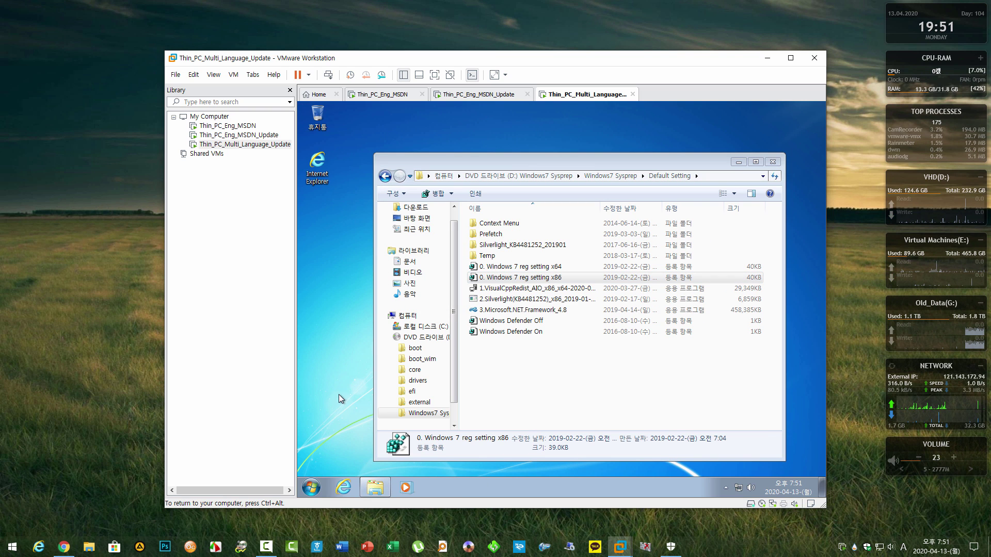
Show the Computer, user documents and Network icons on the desktop, and close the personalization and folder windows.
{"action": "right_click", "coordinate": [339, 382]}
{"action": "left_click", "coordinate": [361, 375]}
{"action": "left_click", "coordinate": [356, 161]}
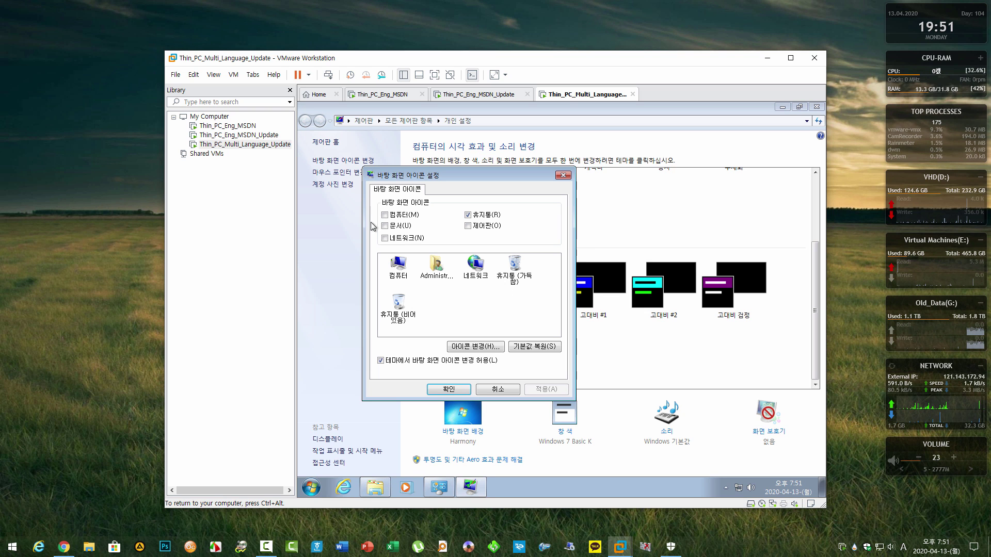
{"action": "left_click", "coordinate": [393, 226]}
{"action": "left_click", "coordinate": [394, 216]}
{"action": "left_click", "coordinate": [549, 389]}
{"action": "left_click", "coordinate": [449, 390]}
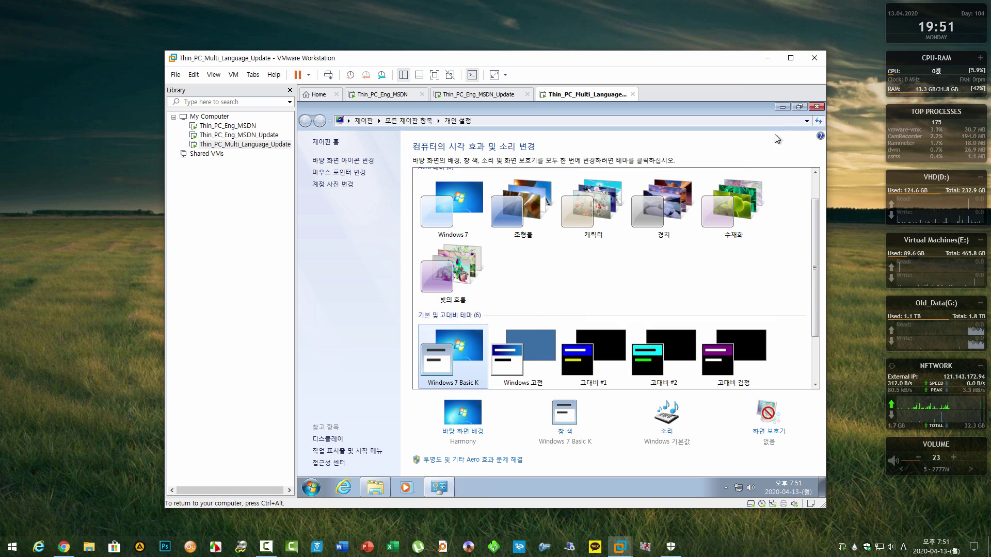
{"action": "left_click", "coordinate": [816, 107]}
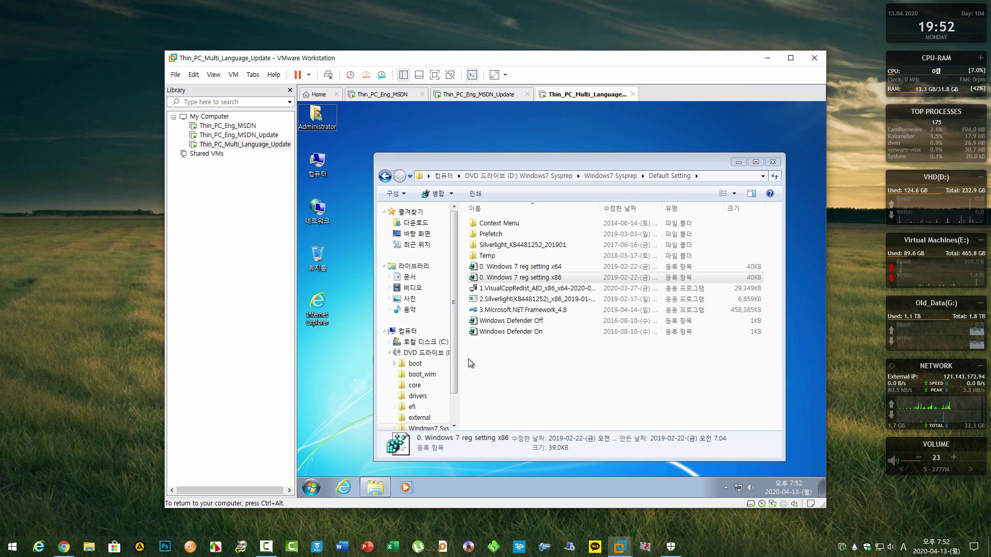
{"action": "left_click", "coordinate": [588, 378]}
{"action": "left_click", "coordinate": [773, 162]}
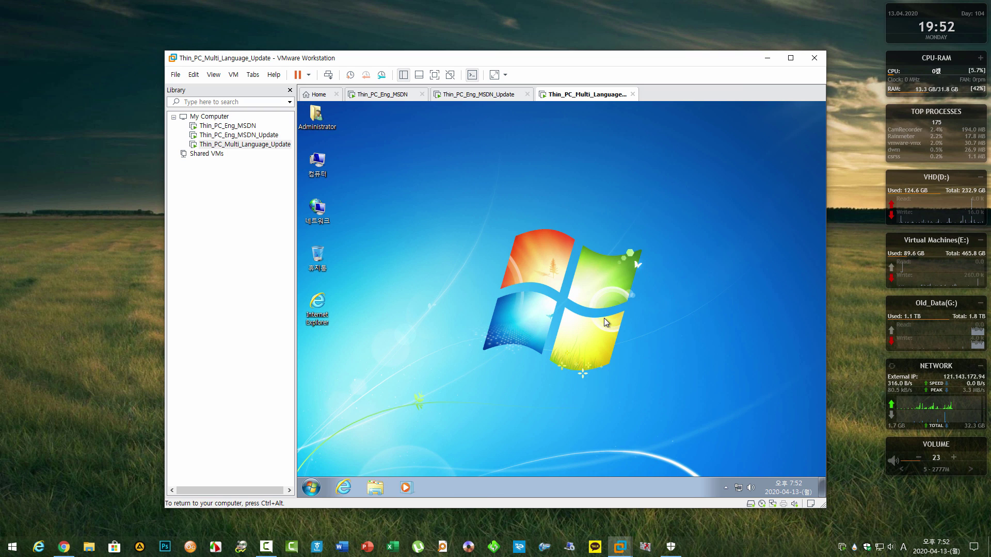
View the guest's system information and start a check for updates in Windows Update.
{"action": "key", "text": "super+Pause"}
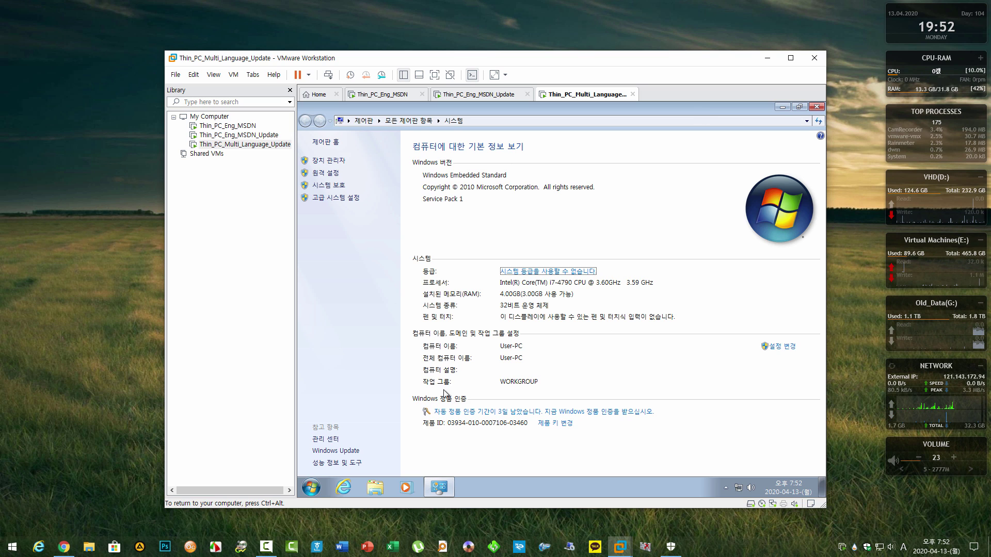
{"action": "left_click", "coordinate": [336, 451]}
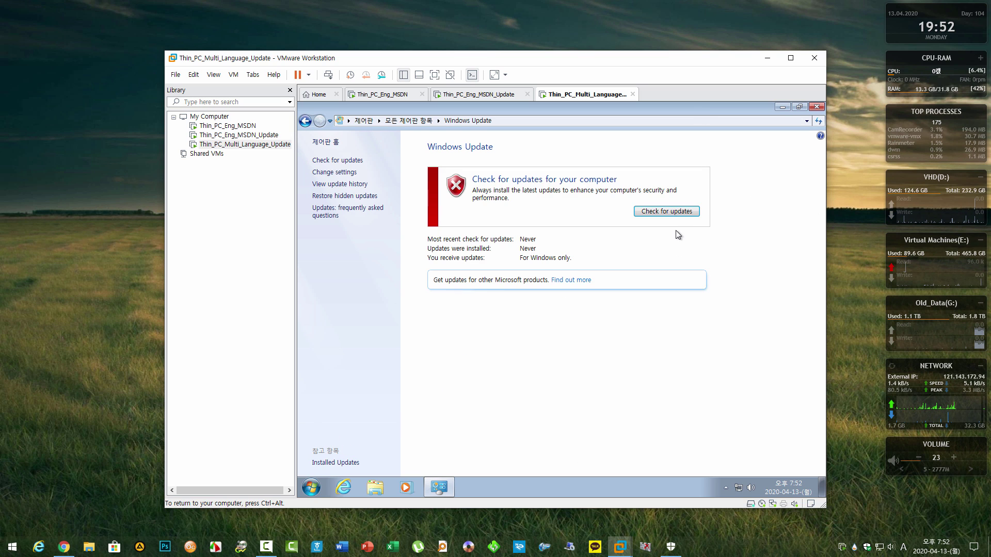
{"action": "left_click", "coordinate": [678, 213]}
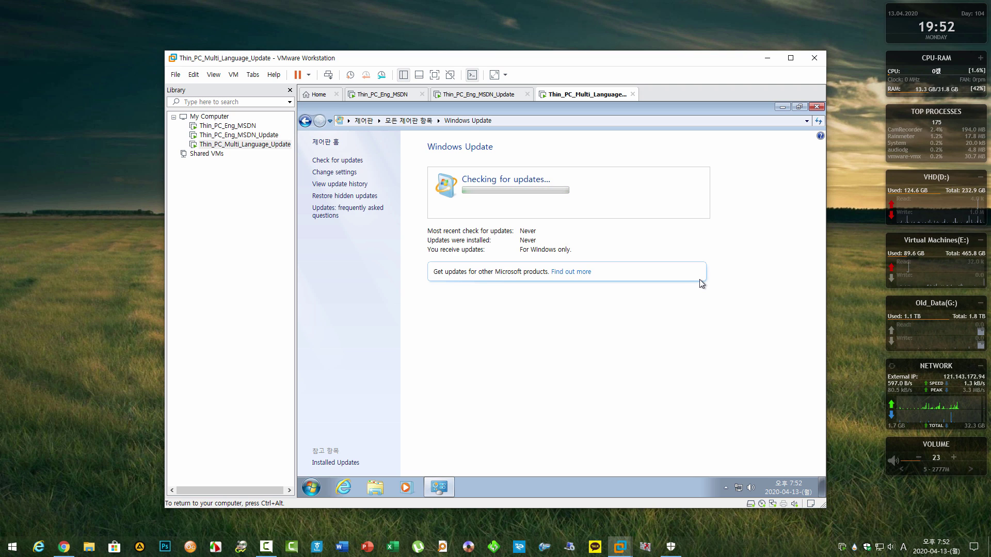
View the guest's list of installed updates via appwiz.cpl, and close it again.
{"action": "key", "text": "super+r"}
{"action": "type", "text": "appwiz.cpl"}
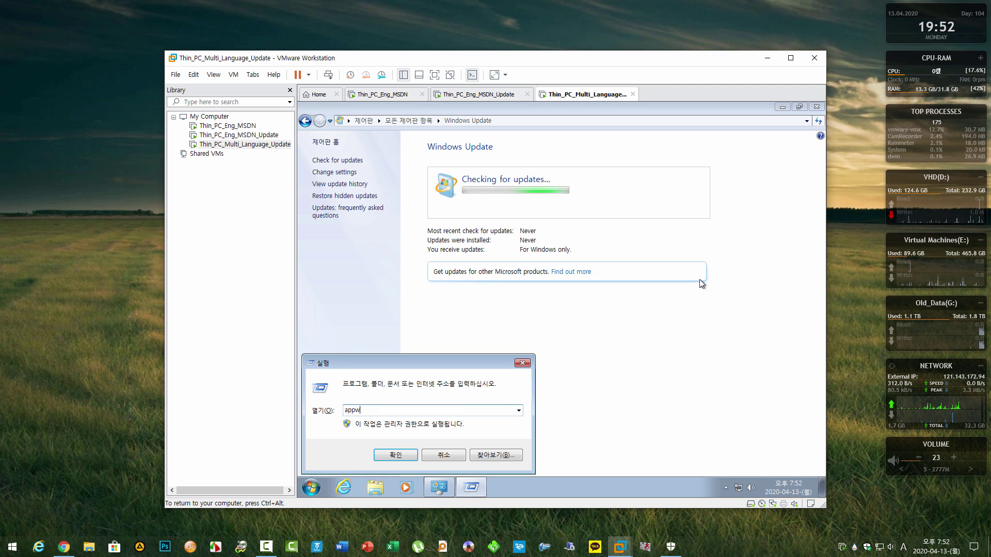
{"action": "key", "text": "Return"}
{"action": "left_click", "coordinate": [341, 160]}
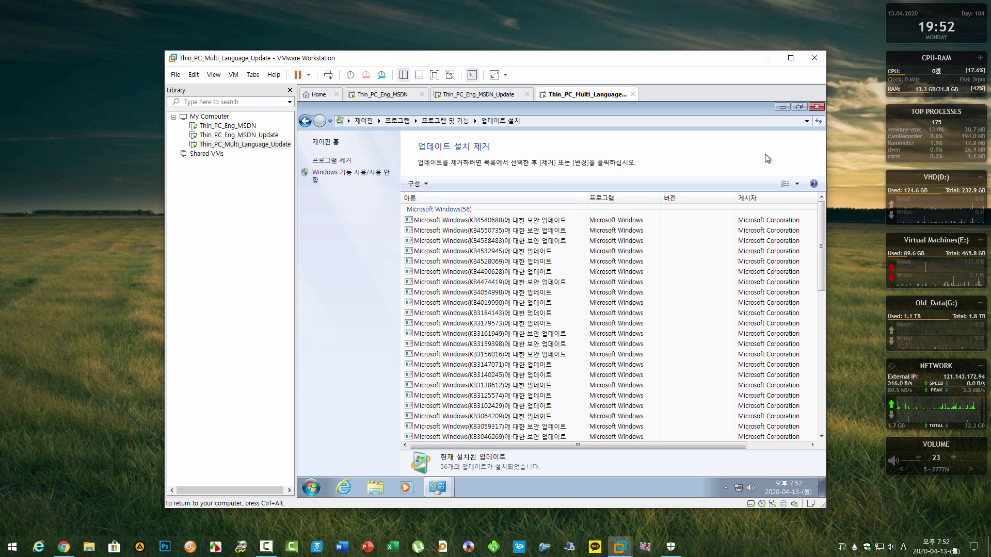
{"action": "left_click", "coordinate": [815, 107]}
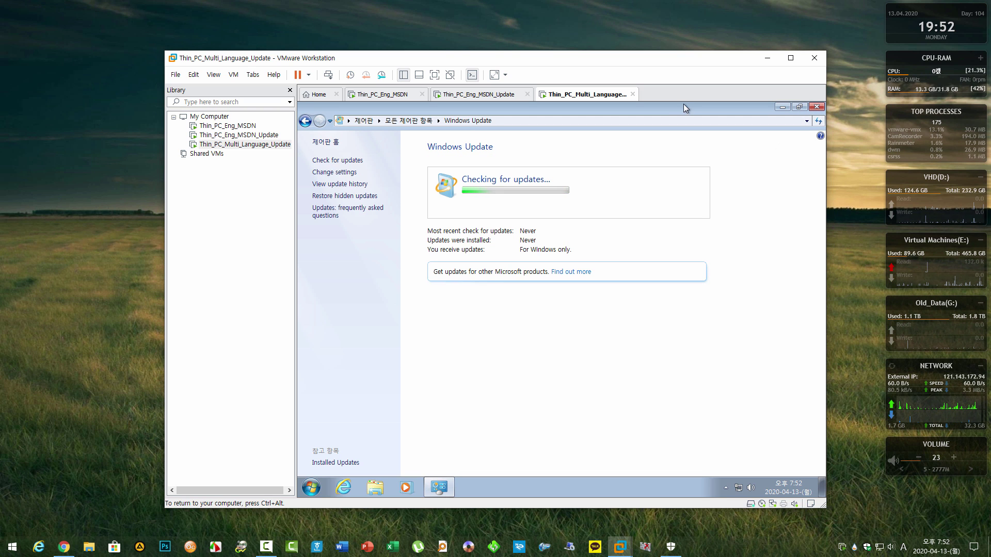
Shrink the Windows Update window to reveal the desktop and examine CPU and memory performance in Task Manager.
{"action": "left_click_drag", "start_coordinate": [683, 104], "coordinate": [723, 181]}
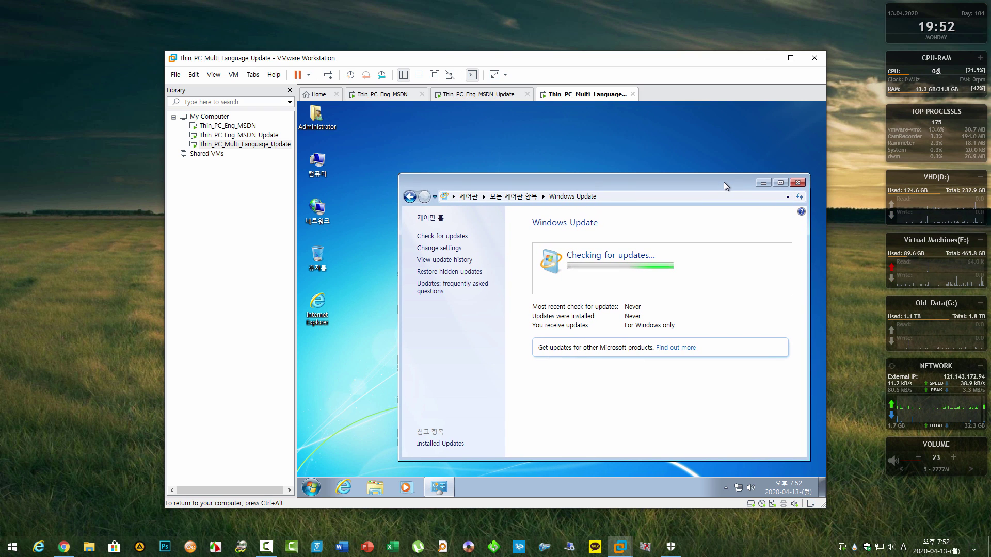
{"action": "key", "text": "ctrl+shift+Escape"}
{"action": "left_click", "coordinate": [419, 140]}
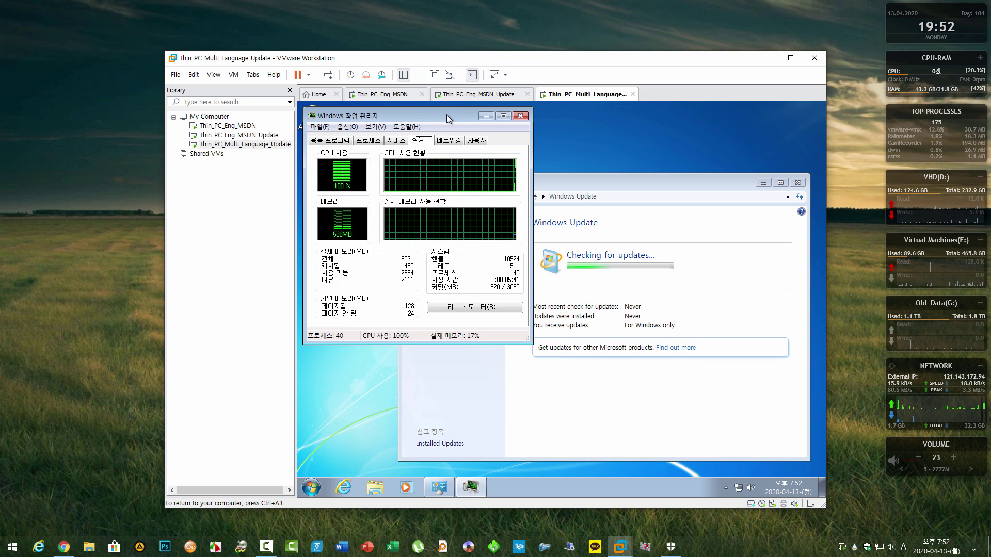
{"action": "left_click_drag", "start_coordinate": [447, 114], "coordinate": [497, 162]}
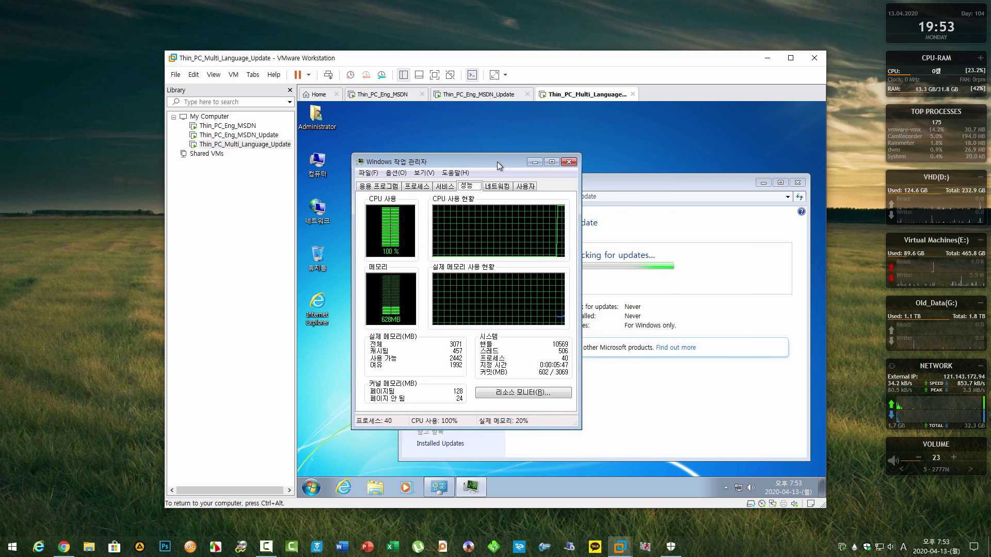
Open the guest's C: drive and view its properties for used and free space.
{"action": "double_click", "coordinate": [317, 161]}
{"action": "double_click", "coordinate": [534, 213]}
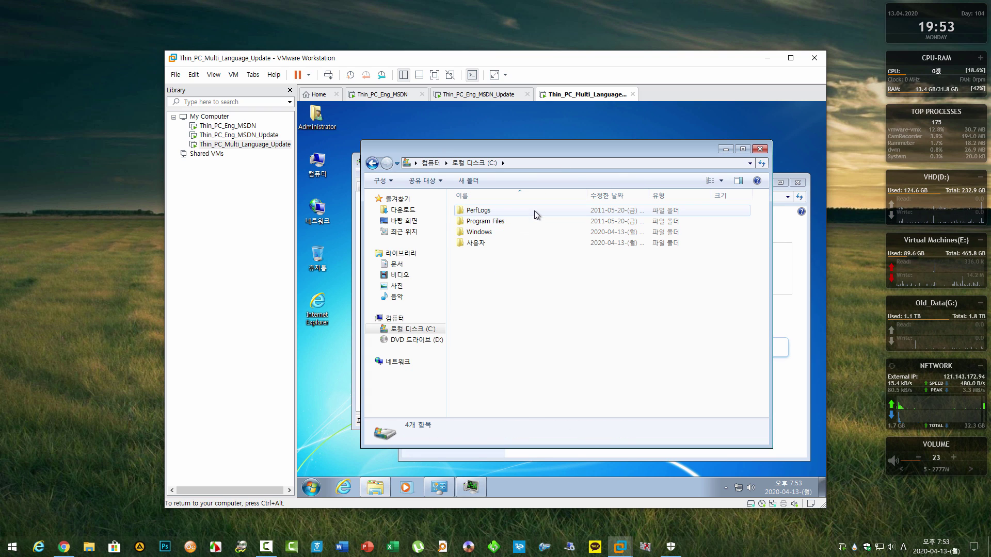
{"action": "key", "text": "alt+Tab"}
{"action": "left_click", "coordinate": [612, 313]}
{"action": "key", "text": "alt+Return"}
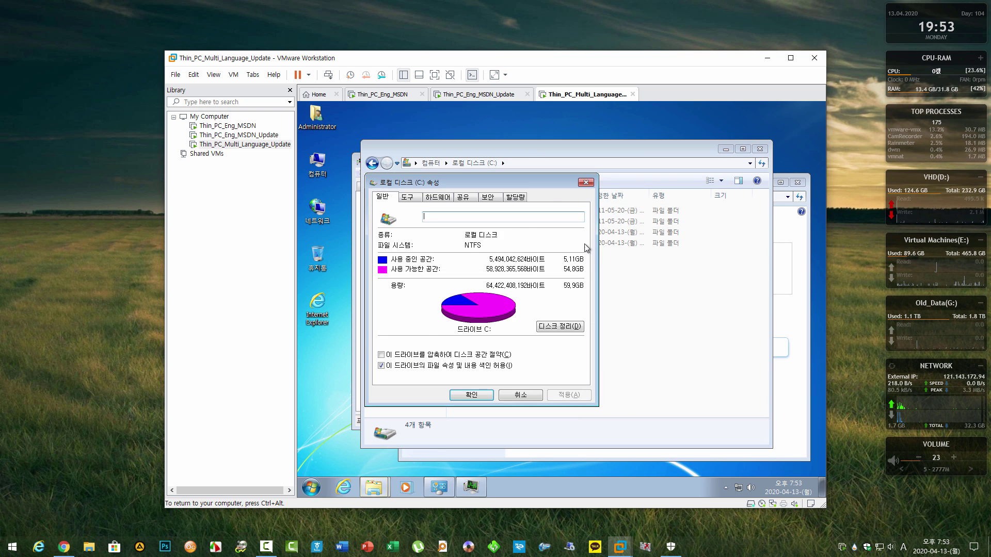
{"action": "key", "text": "Escape"}
{"action": "key", "text": "alt+Return"}
{"action": "key", "text": "Escape"}
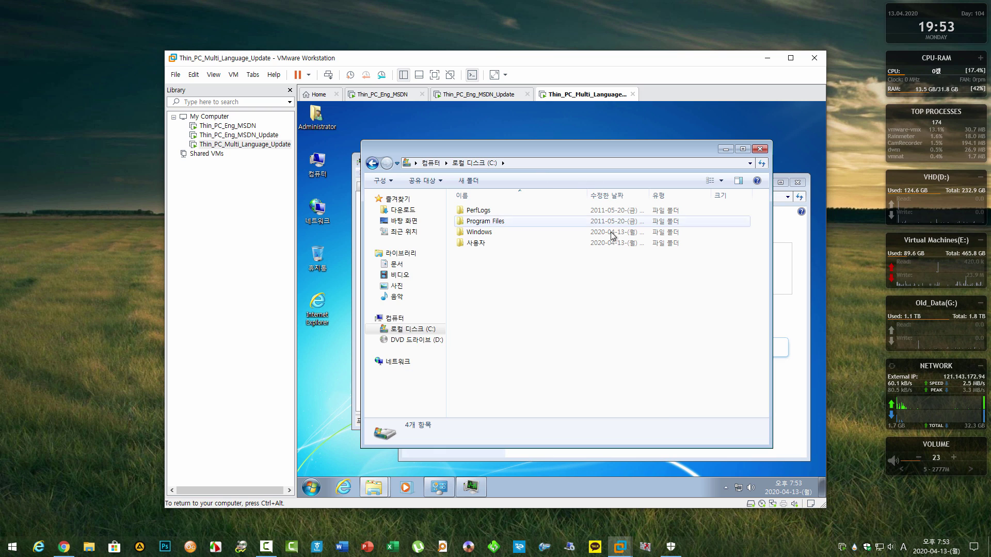
{"action": "key", "text": "alt+Return"}
Place Task Manager and the C: drive properties side by side to compare resource usage, and close them.
{"action": "left_click_drag", "start_coordinate": [522, 183], "coordinate": [702, 185]}
{"action": "key", "text": "alt+Tab"}
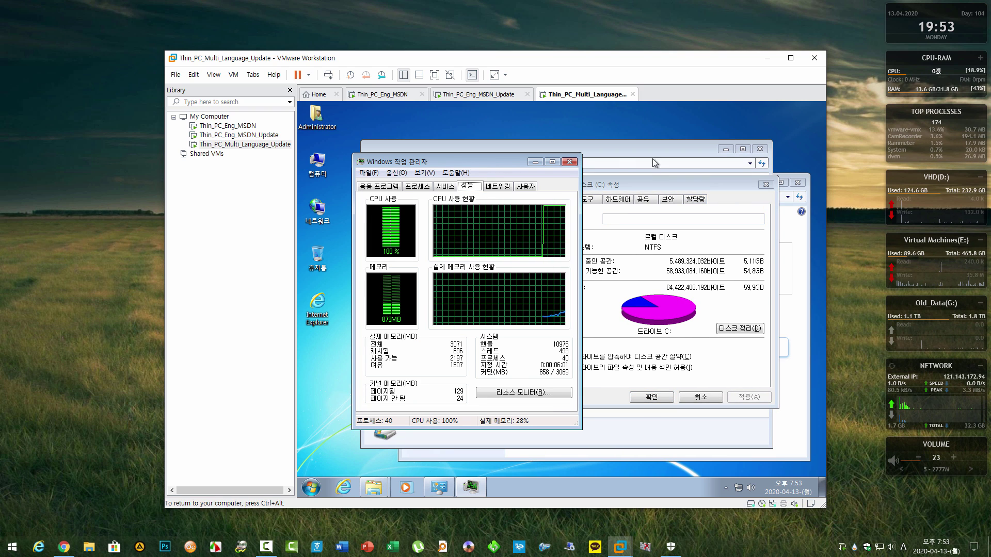
{"action": "left_click_drag", "start_coordinate": [512, 162], "coordinate": [469, 162]}
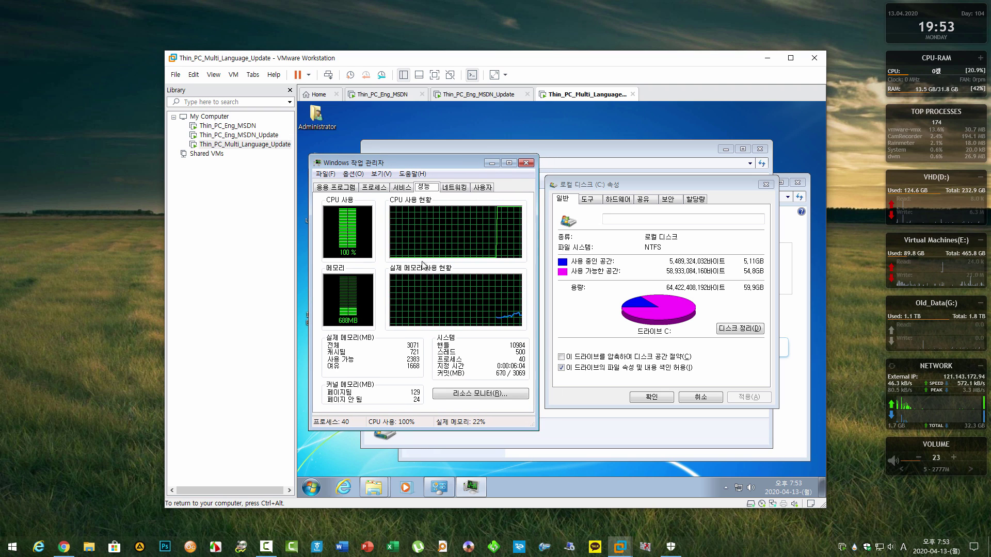
{"action": "left_click", "coordinate": [705, 398]}
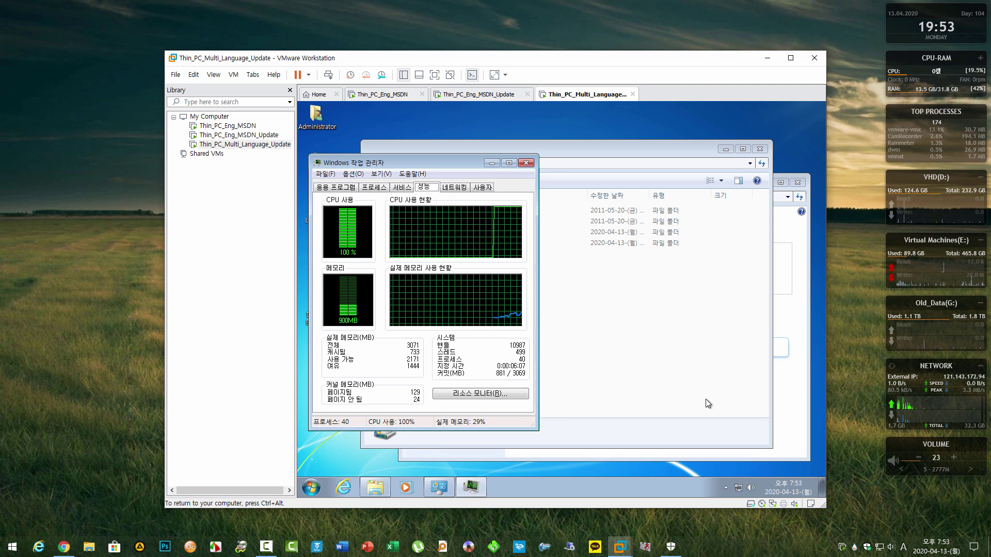
{"action": "left_click", "coordinate": [532, 166]}
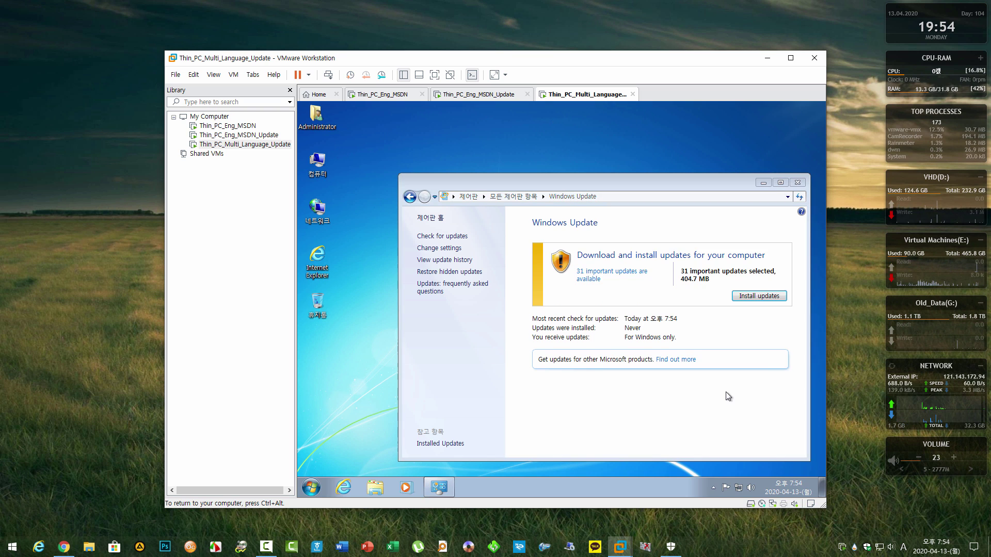
Review the available important updates in the maximized window, keep them all selected and install them.
{"action": "left_click", "coordinate": [622, 277]}
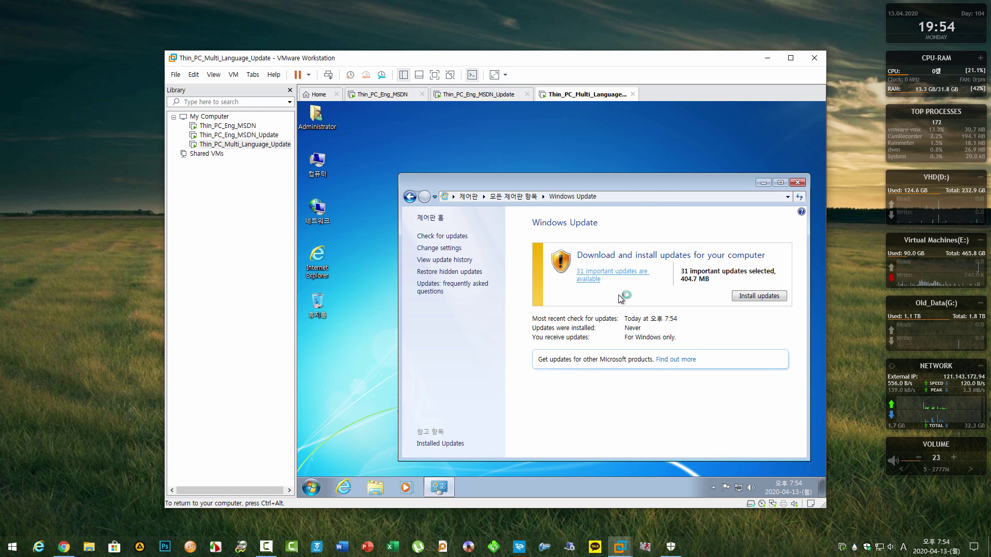
{"action": "double_click", "coordinate": [441, 181]}
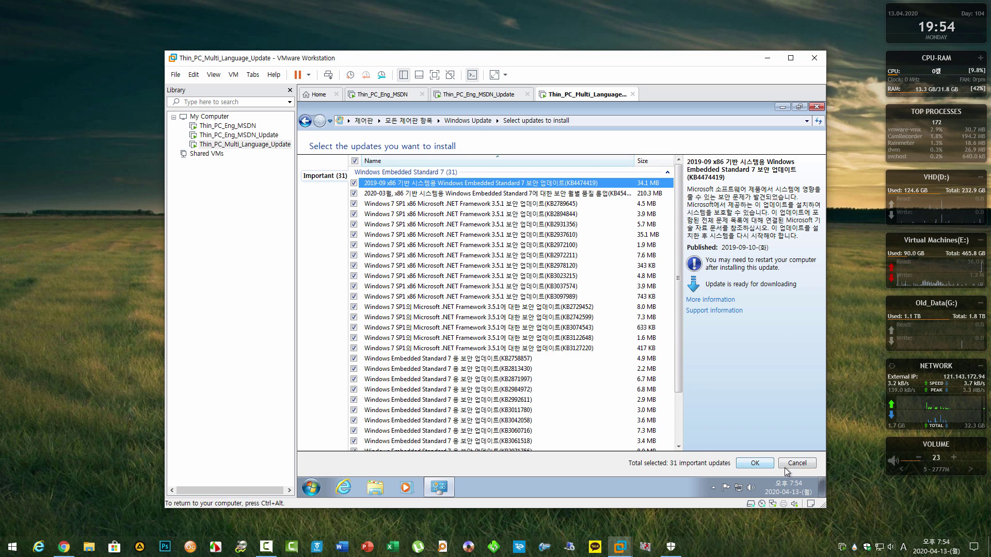
{"action": "scroll", "coordinate": [535, 318], "scroll_direction": "down", "scroll_amount": 3}
{"action": "left_click", "coordinate": [747, 466]}
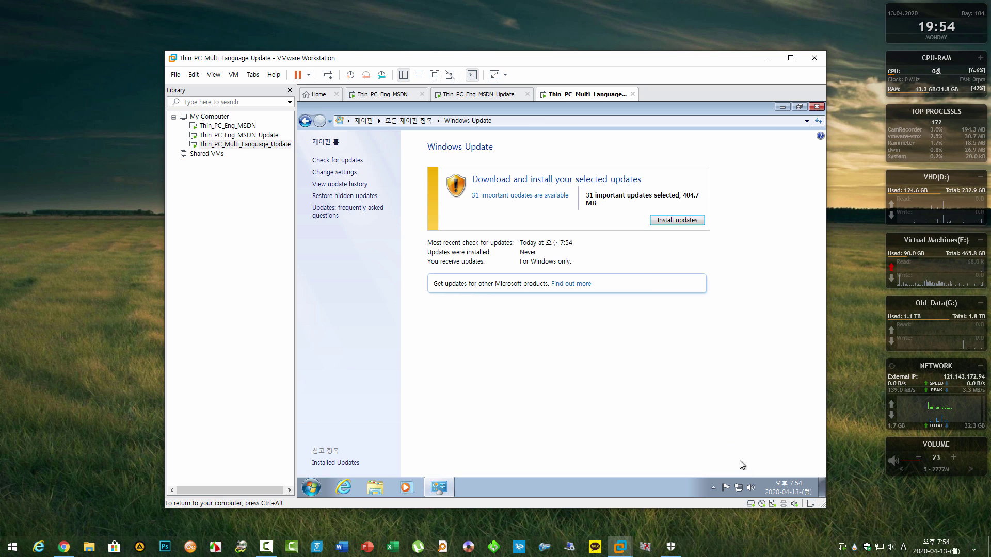
{"action": "left_click", "coordinate": [681, 227]}
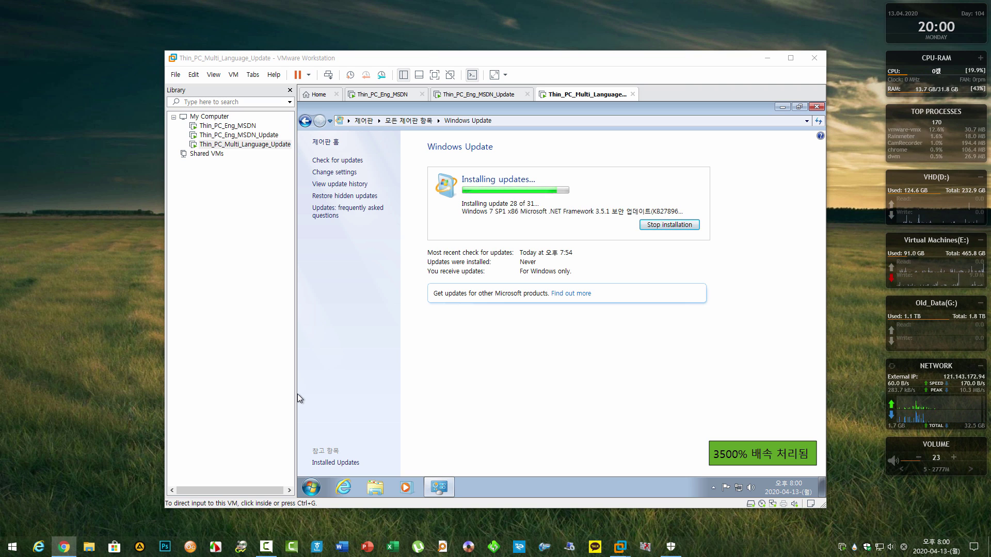
Restart the guest to finish installing the updates.
{"action": "left_click", "coordinate": [782, 347]}
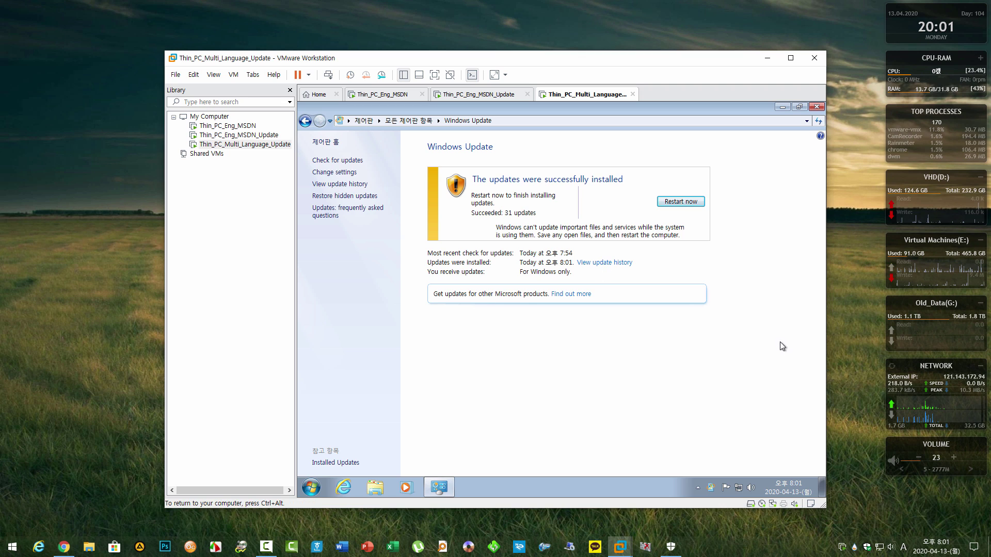
{"action": "left_click", "coordinate": [690, 202]}
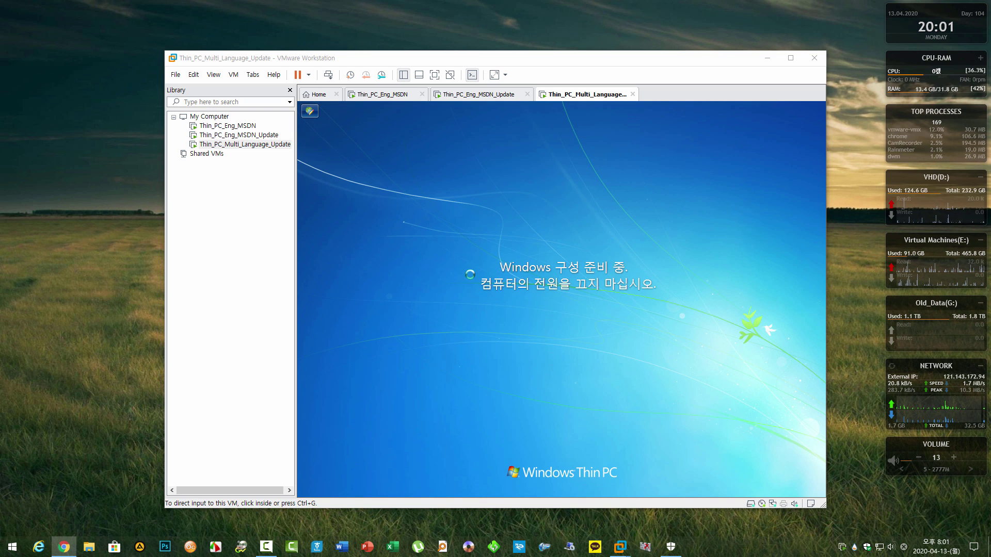
{"action": "left_click", "coordinate": [509, 322]}
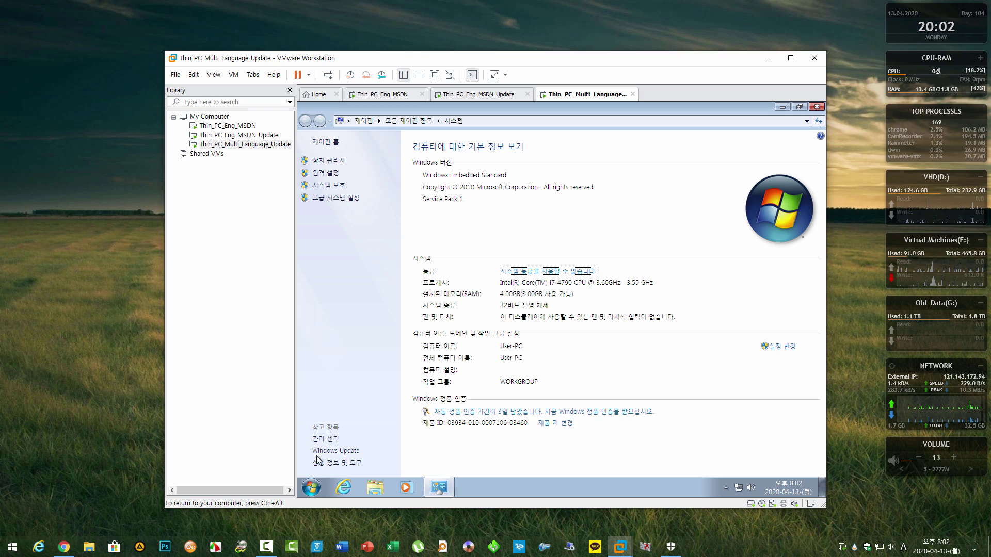
Examine the Windows Update status and look through the full list of installed updates, dismissing the new-updates notification.
{"action": "left_click", "coordinate": [319, 451]}
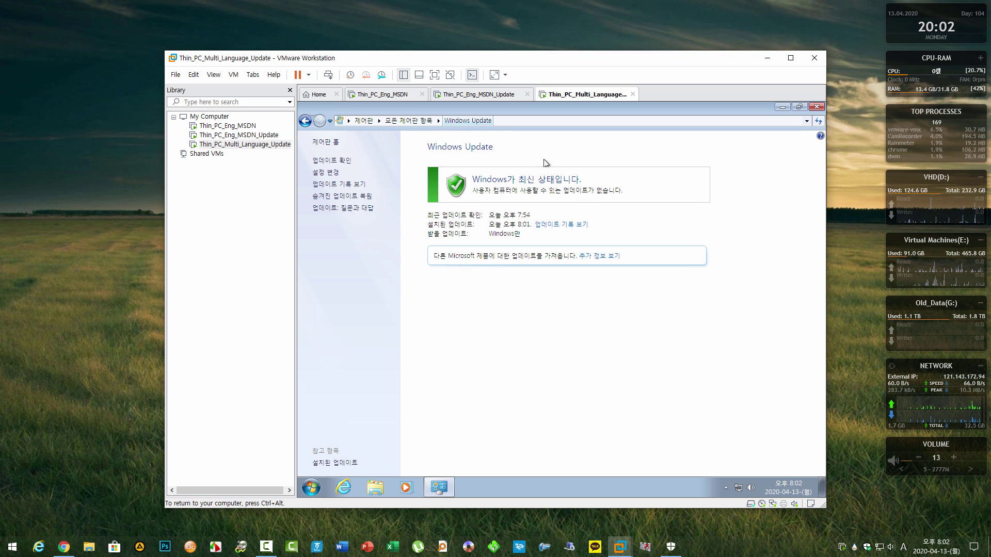
{"action": "left_click", "coordinate": [355, 463]}
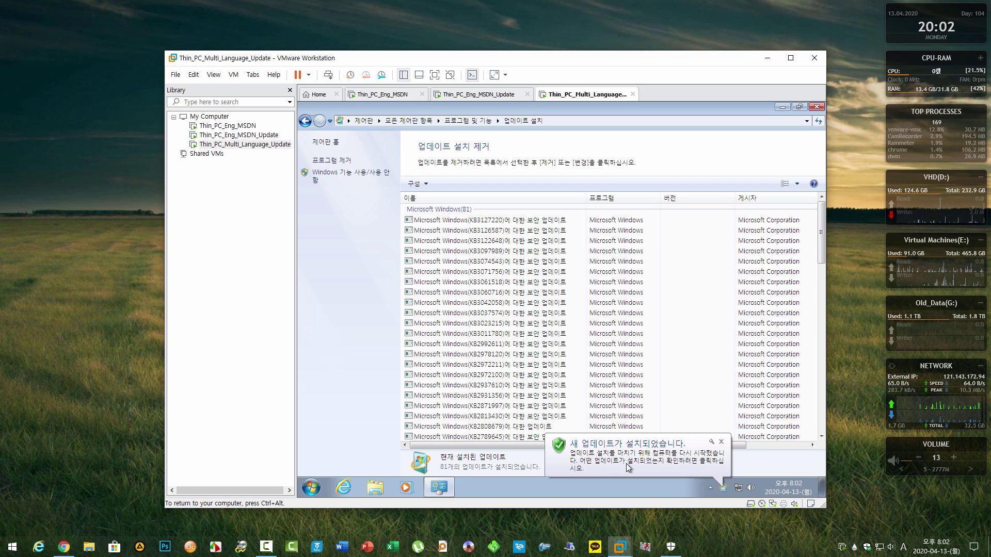
{"action": "left_click", "coordinate": [721, 442]}
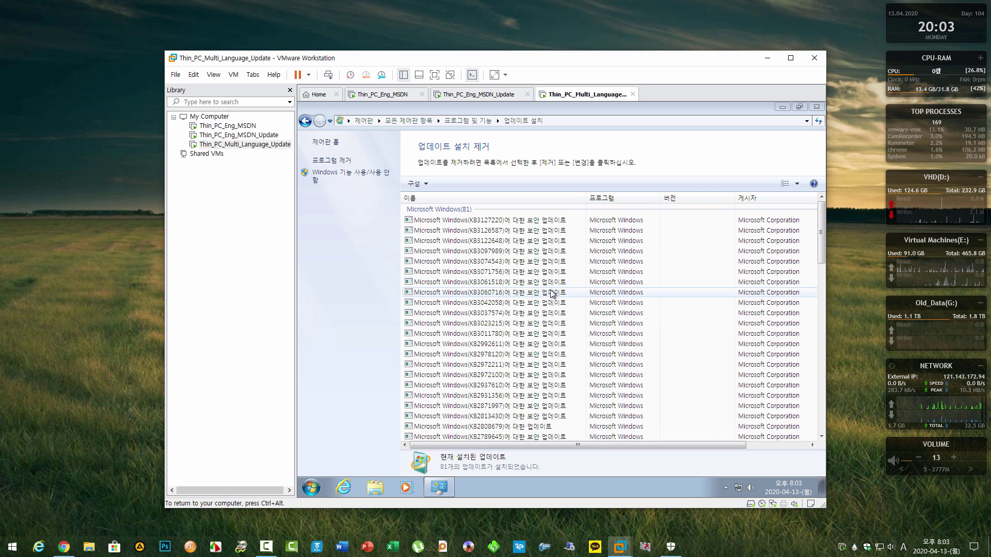
{"action": "left_click", "coordinate": [550, 284]}
{"action": "scroll", "coordinate": [568, 309], "scroll_direction": "down", "scroll_amount": 20}
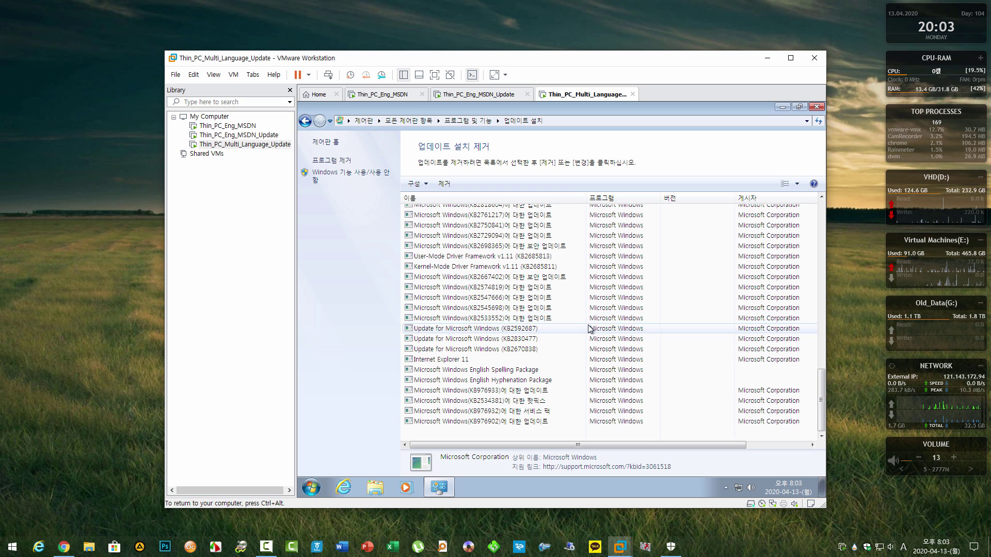
{"action": "scroll", "coordinate": [589, 329], "scroll_direction": "up", "scroll_amount": 20}
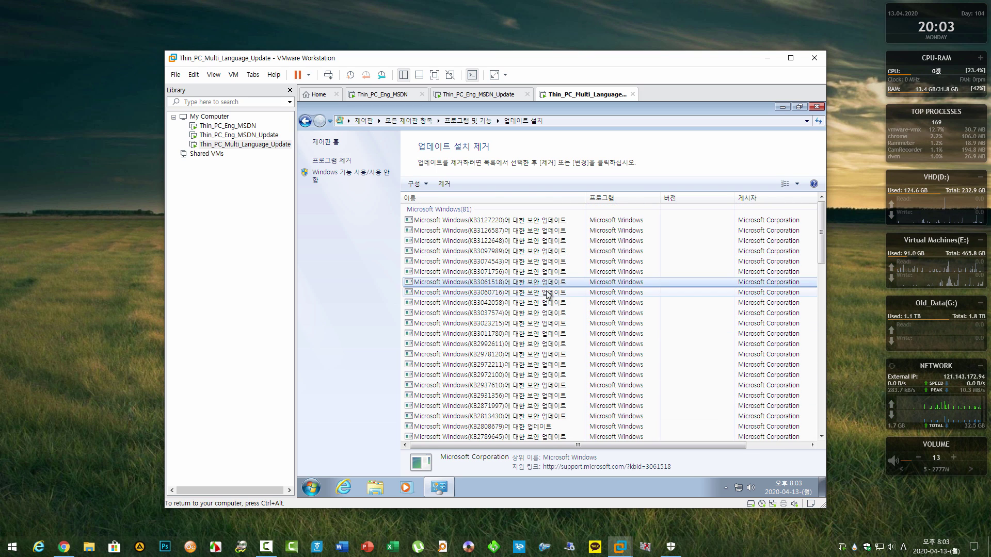
Return to Windows Update, check for updates again and close the window.
{"action": "left_click", "coordinate": [305, 121]}
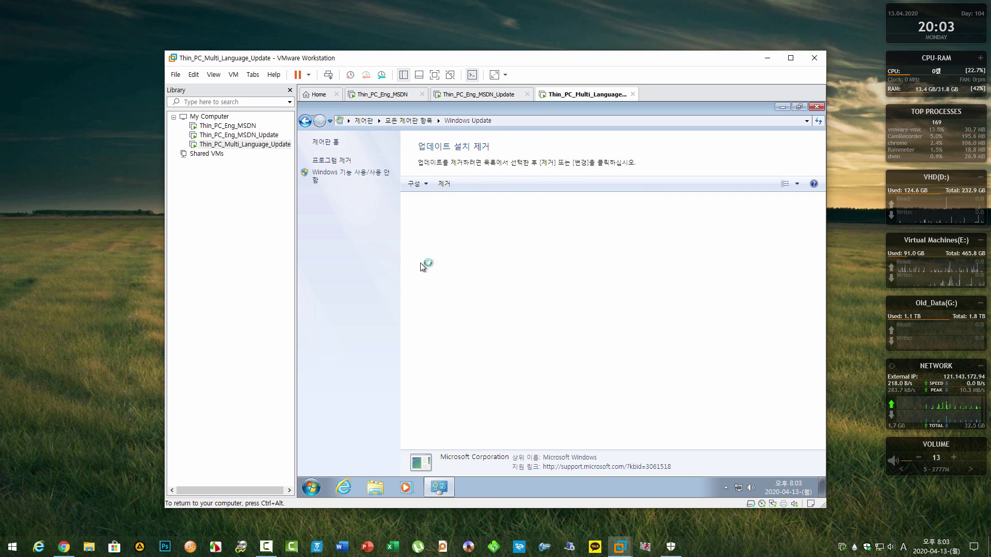
{"action": "left_click", "coordinate": [351, 161]}
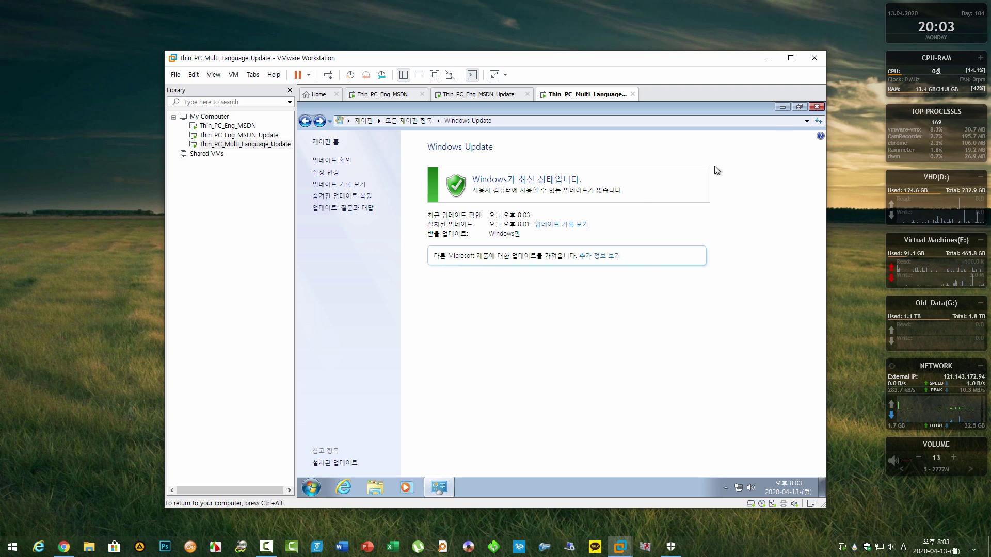
{"action": "left_click", "coordinate": [816, 106]}
View the guest's system information in a smaller window over the desktop, and close it.
{"action": "key", "text": "super+Pause"}
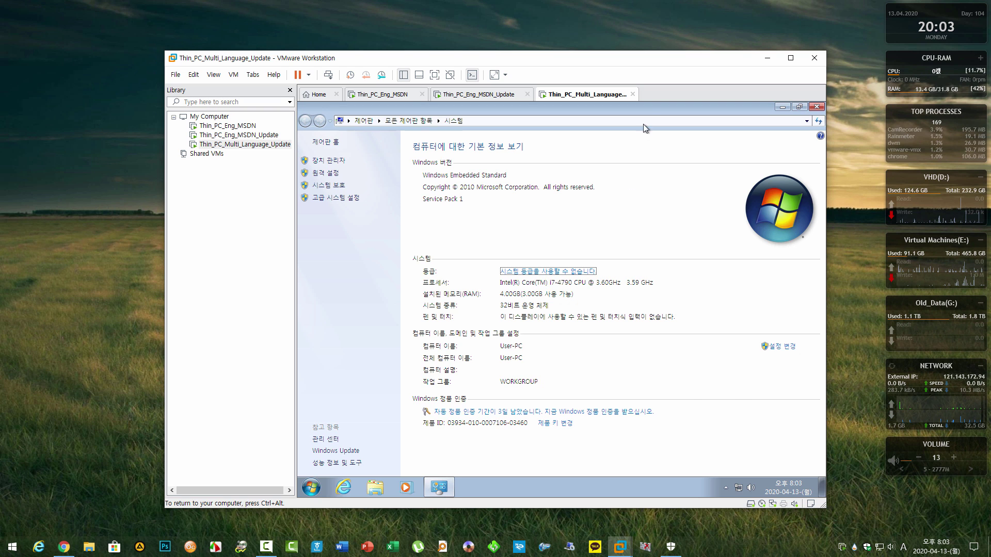
{"action": "left_click_drag", "start_coordinate": [619, 177], "coordinate": [637, 126]}
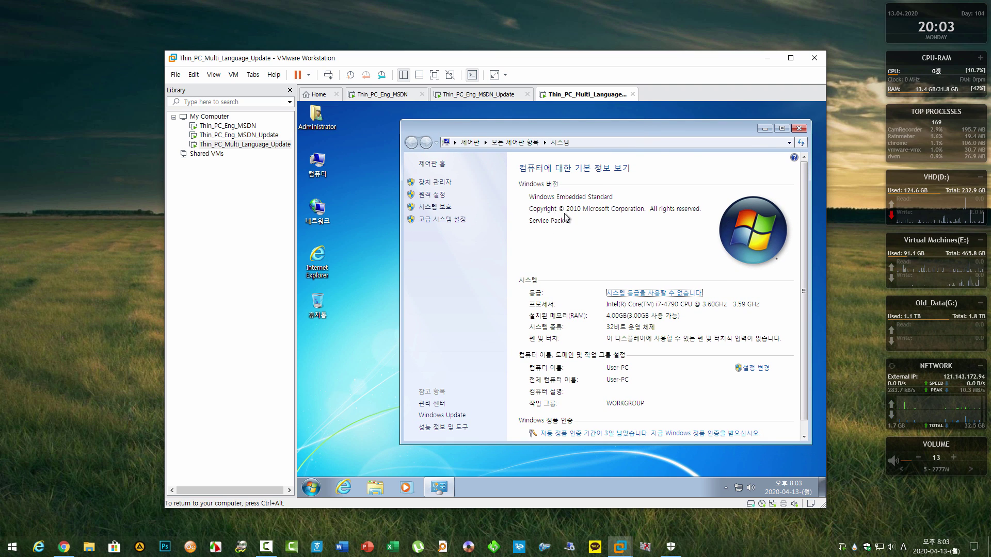
{"action": "left_click", "coordinate": [798, 128]}
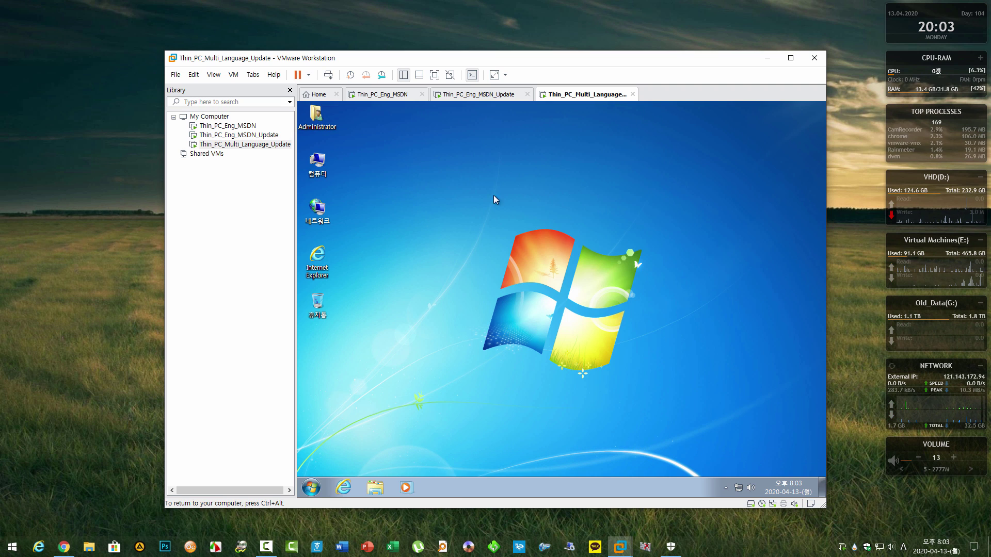
Check disk usage in the C: drive's properties after the updates, moving the dialog aside.
{"action": "double_click", "coordinate": [323, 163]}
{"action": "double_click", "coordinate": [546, 223]}
{"action": "right_click", "coordinate": [630, 312]}
{"action": "left_click", "coordinate": [639, 306]}
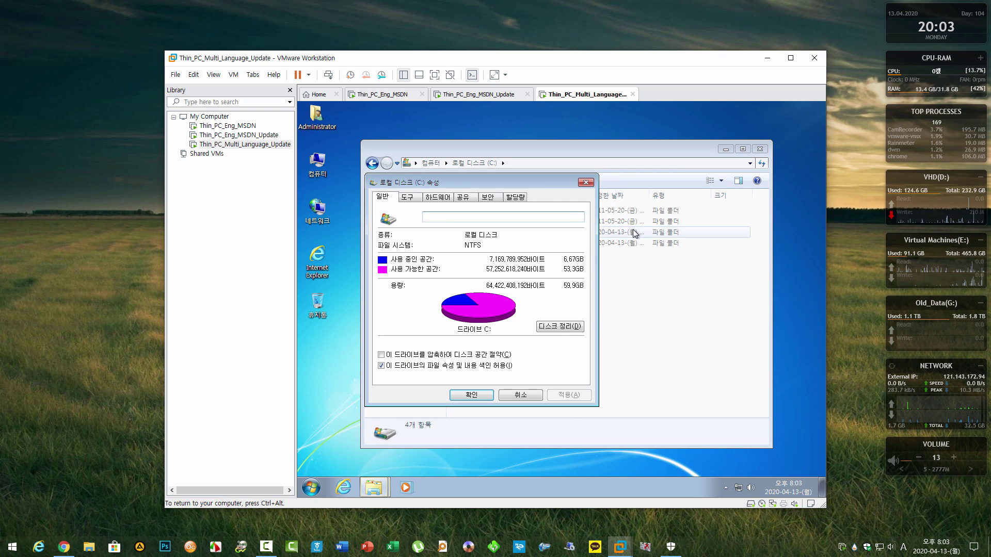
{"action": "left_click_drag", "start_coordinate": [544, 185], "coordinate": [729, 190]}
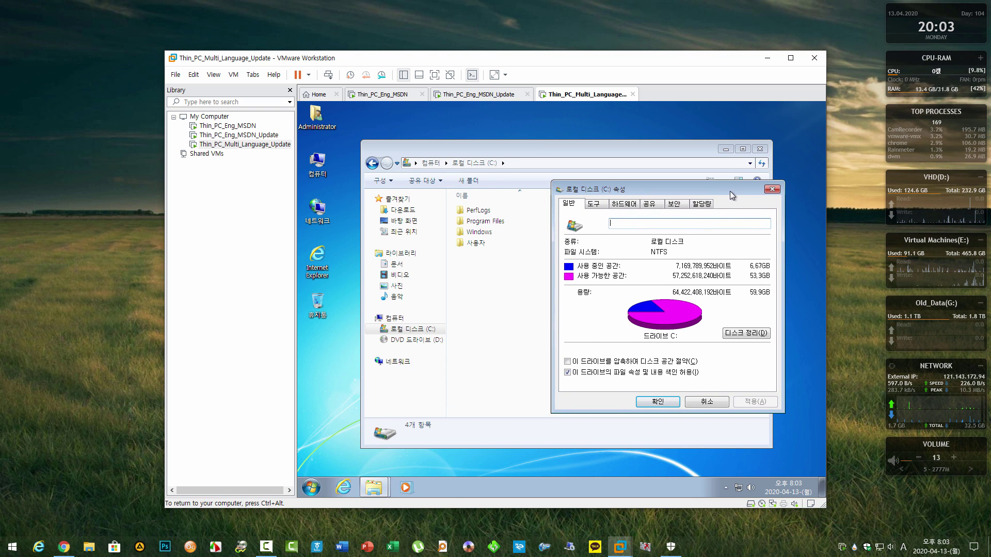
Show Task Manager's performance readings beside the C: drive properties.
{"action": "key", "text": "ctrl+shift+Escape"}
{"action": "left_click_drag", "start_coordinate": [448, 166], "coordinate": [466, 163]}
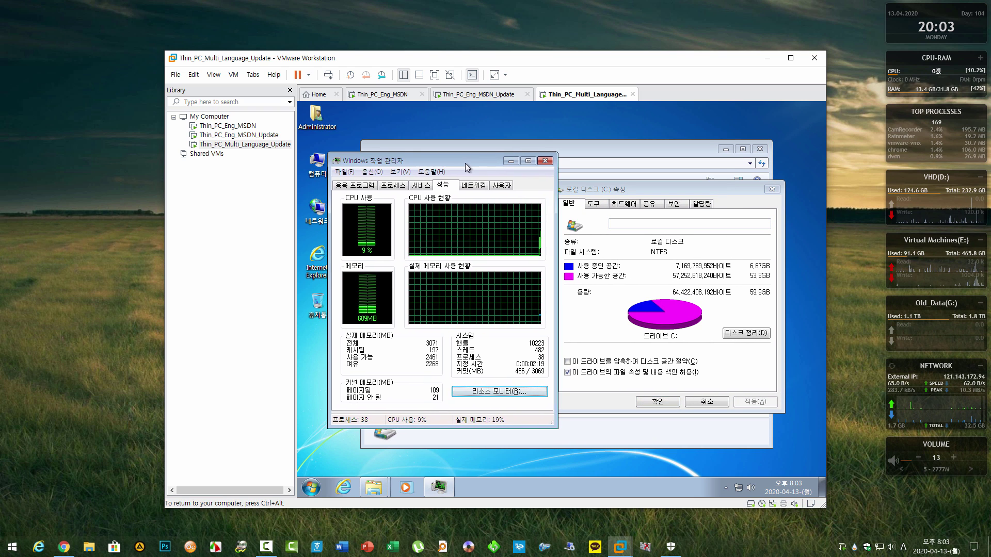
{"action": "left_click_drag", "start_coordinate": [636, 189], "coordinate": [654, 195]}
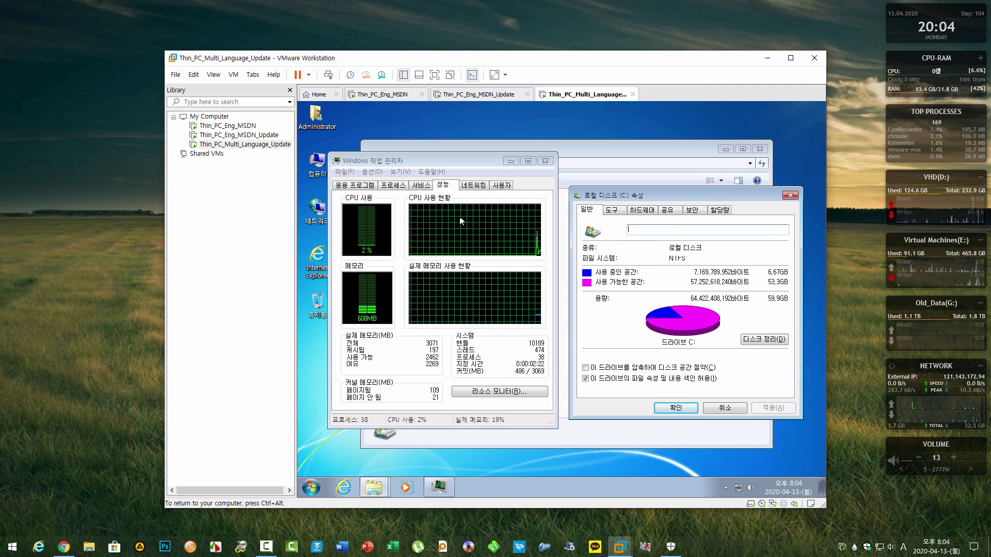